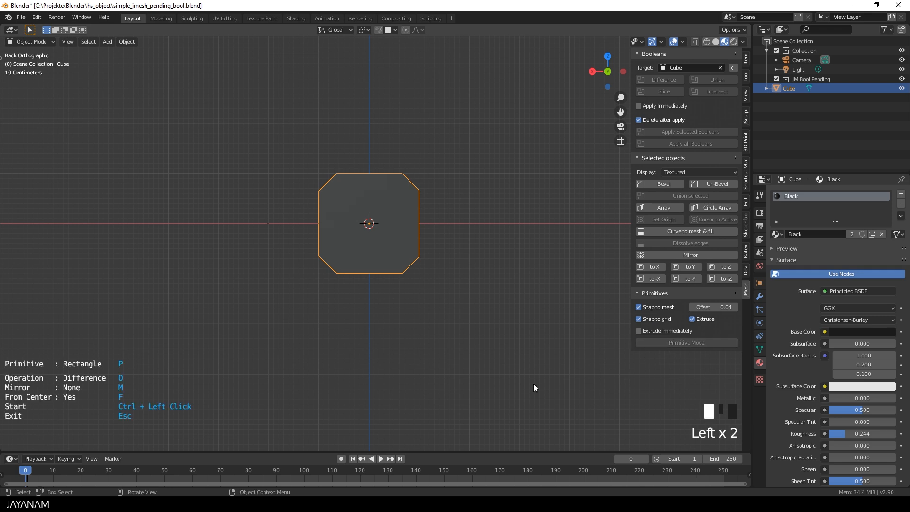
# Step: Draw a narrow rectangle primitive from the cube's centre past its side edge in the back view, using Difference
pyautogui.scroll(2, 371, 198)
pyautogui.keyDown('ctrl'); pyautogui.click(366, 193); pyautogui.keyUp('ctrl')
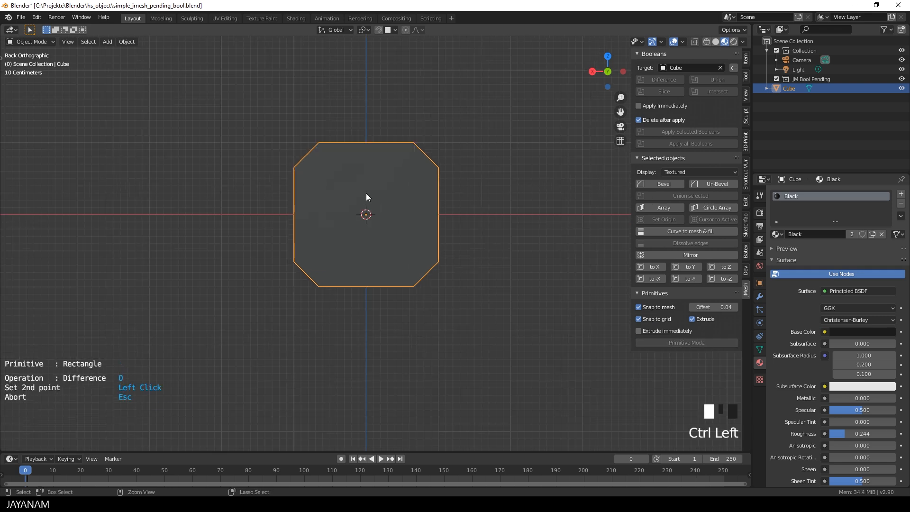
pyautogui.click(460, 197)
pyautogui.scroll(-3, 389, 249)
pyautogui.moveTo(388, 249); pyautogui.dragTo(479, 289, button='middle')
pyautogui.scroll(3, 482, 285)
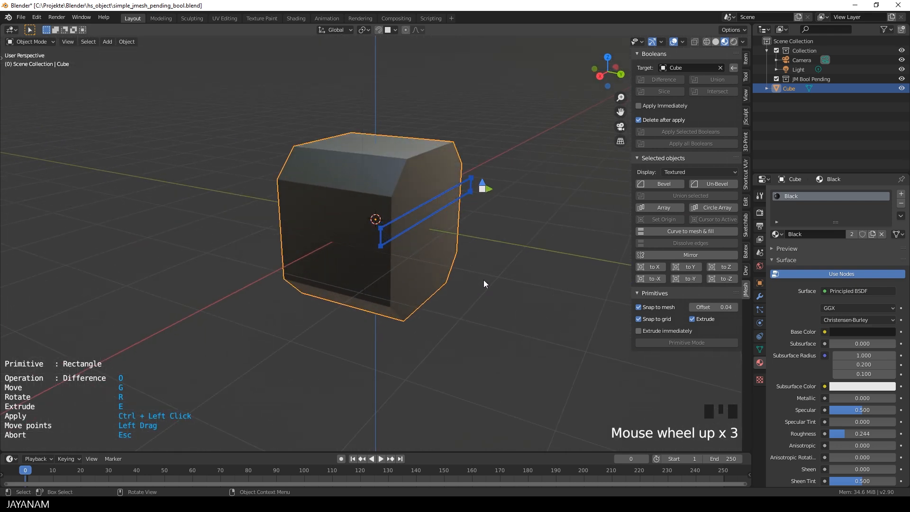
# Step: Extrude the rectangle partway into the cube and apply it as a pending Difference boolean
pyautogui.press('e')
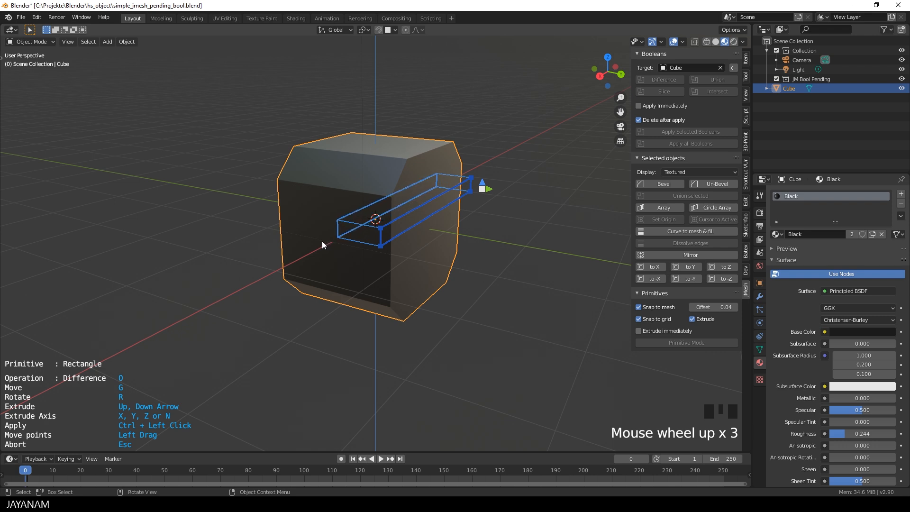
pyautogui.click(322, 242)
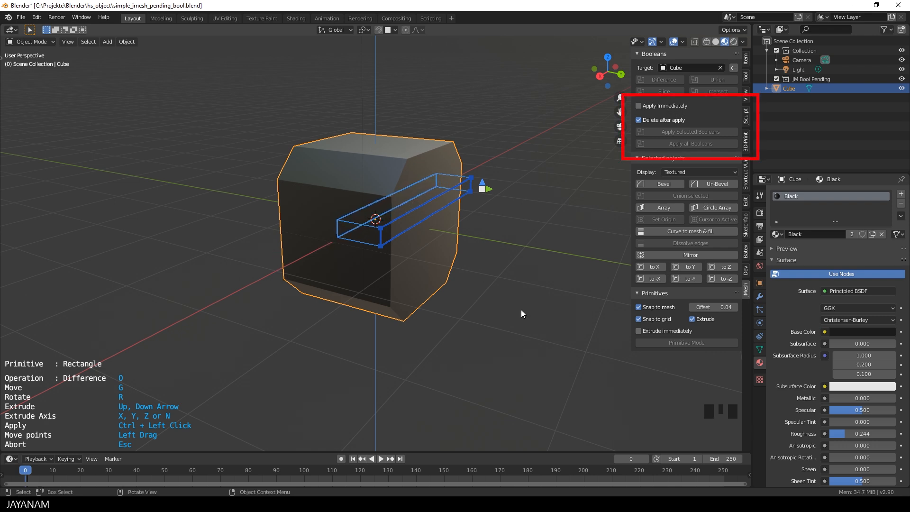
pyautogui.keyDown('ctrl'); pyautogui.click(417, 266); pyautogui.keyUp('ctrl')
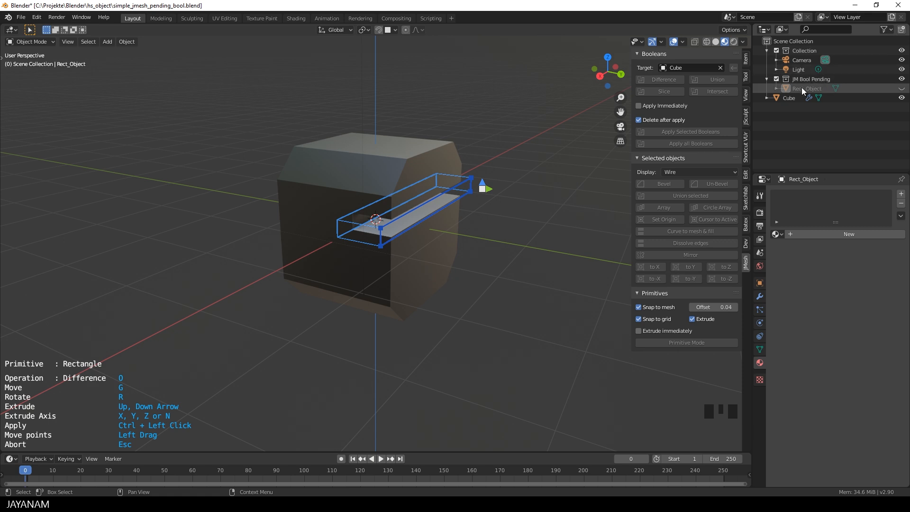
pyautogui.press('Escape')
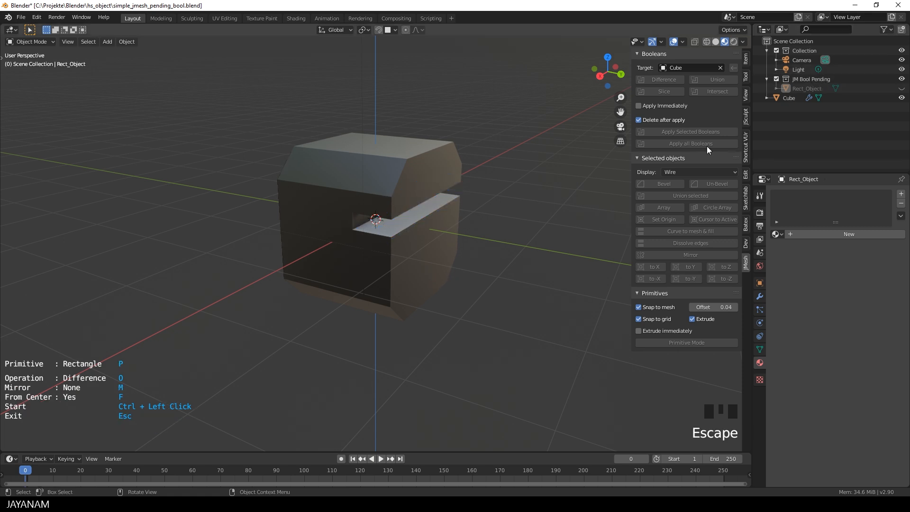
# Step: Unhide and select Rect_Object in the JM Bool Pending collection, and move it slightly along the Z axis
pyautogui.click(804, 89)
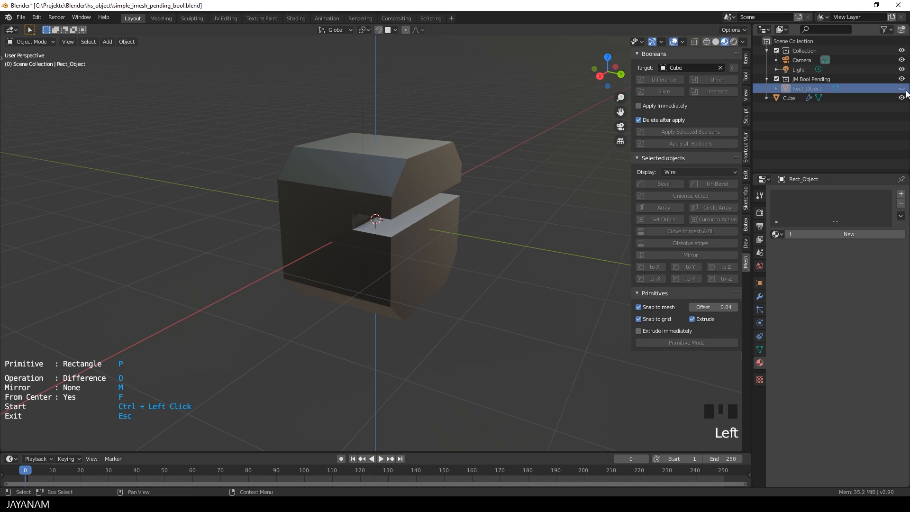
pyautogui.click(902, 89)
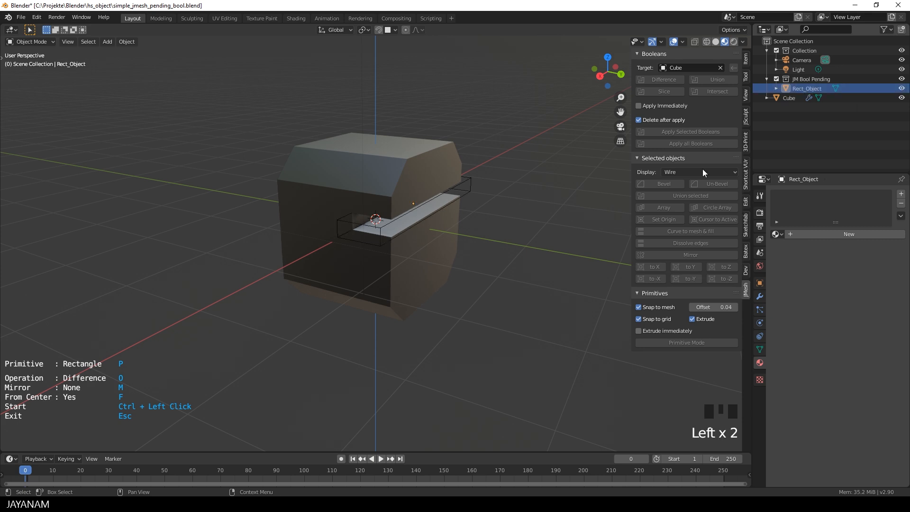
pyautogui.click(374, 228)
pyautogui.press('g')
pyautogui.press('z')
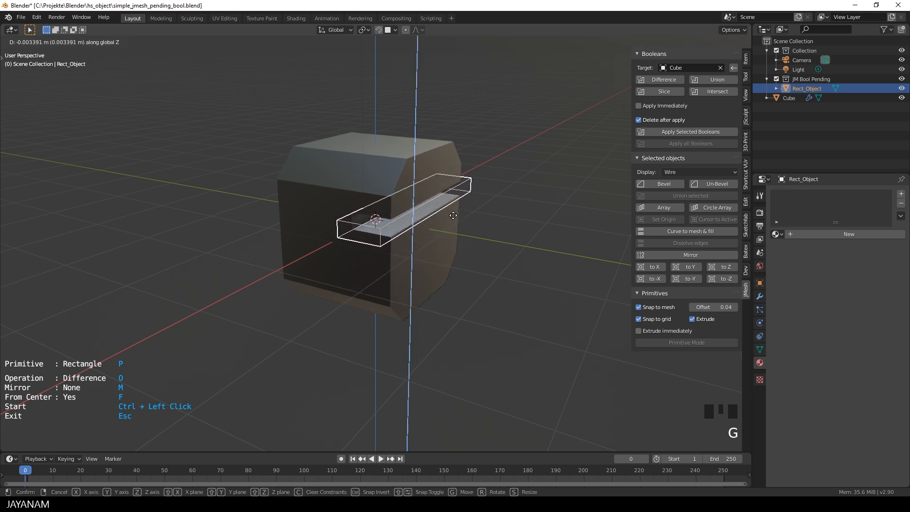
pyautogui.click(453, 216)
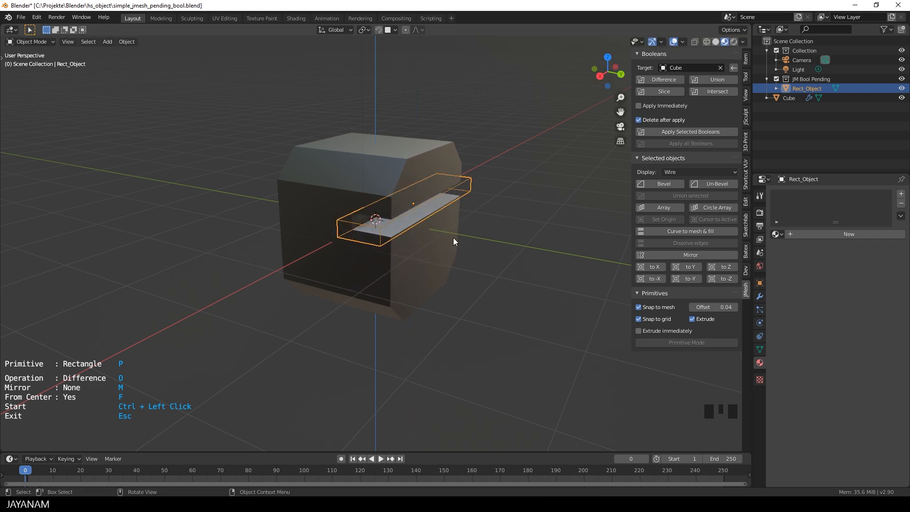
# Step: Enlarge the rectangular cutter with the Transform tool and reposition it so its slot reaches deeper into the cube
pyautogui.press('t')
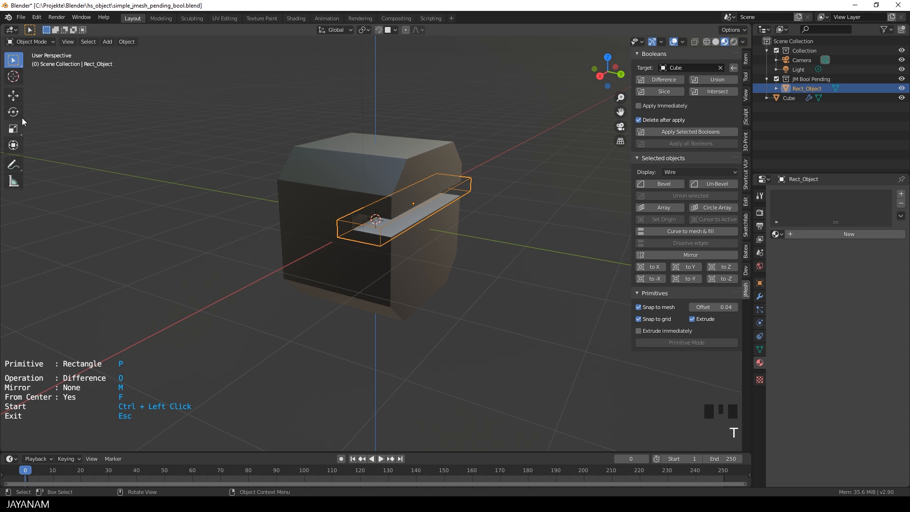
pyautogui.click(14, 145)
pyautogui.moveTo(221, 195); pyautogui.dragTo(499, 198, button='middle')
pyautogui.moveTo(451, 193); pyautogui.dragTo(524, 204)
pyautogui.moveTo(421, 141); pyautogui.dragTo(422, 181)
pyautogui.moveTo(475, 188); pyautogui.dragTo(451, 190)
pyautogui.scroll(-5, 498, 238)
pyautogui.moveTo(498, 237); pyautogui.dragTo(454, 266, button='middle')
pyautogui.scroll(4, 460, 274)
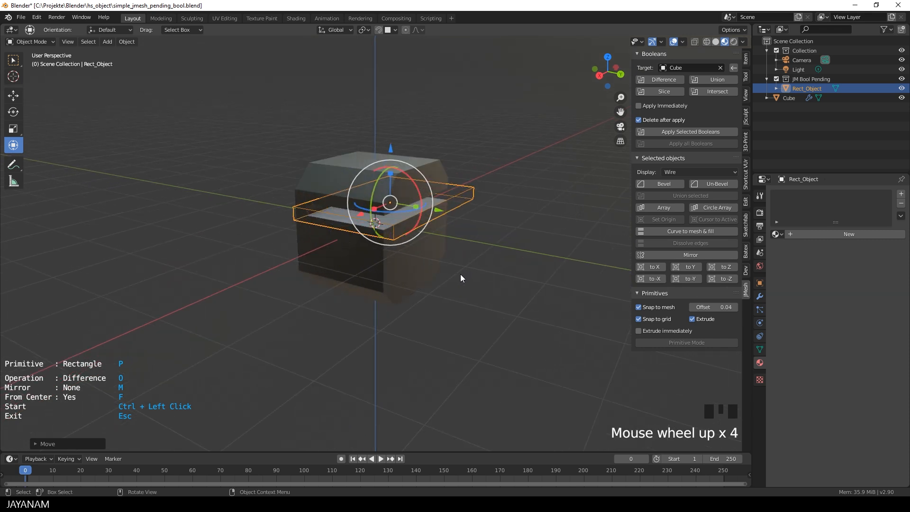
# Step: Mirror the rectangular cutter across the Z axis only to form a second slot, and fine-tune it along Z
pyautogui.click(677, 256)
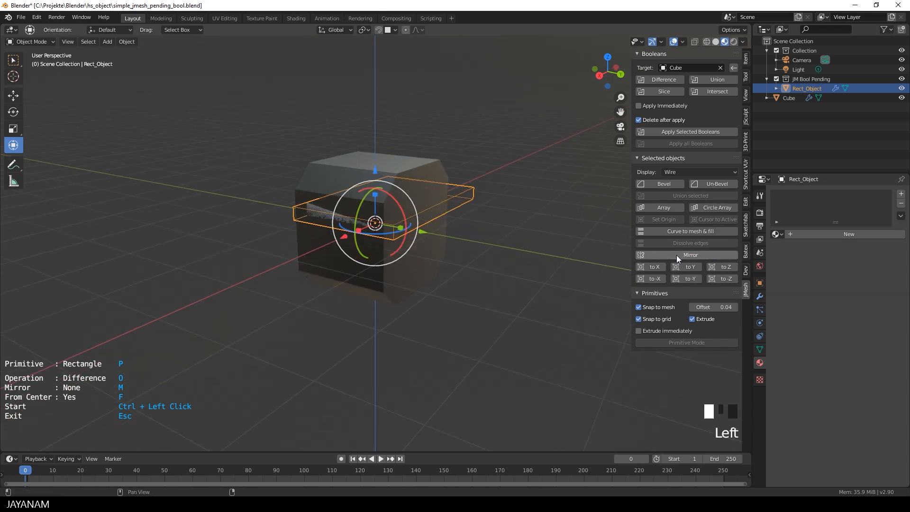
pyautogui.click(761, 296)
pyautogui.click(776, 246)
pyautogui.click(776, 267)
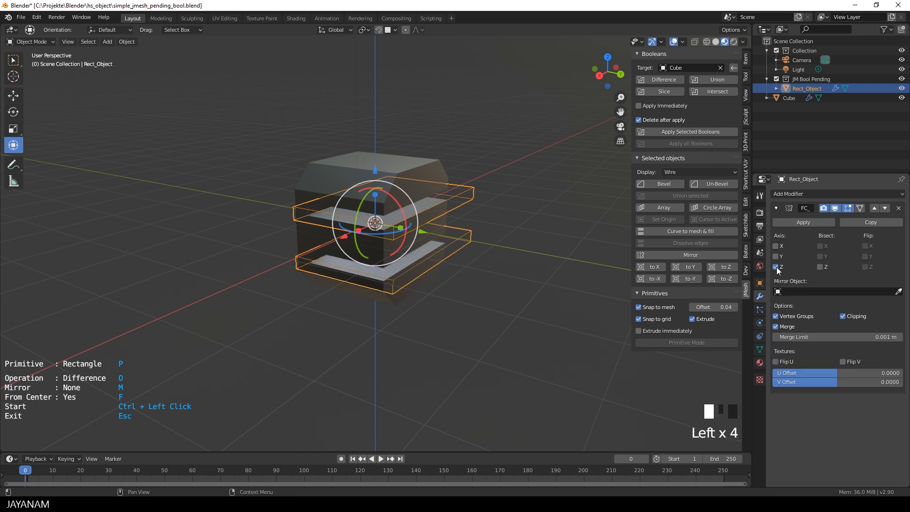
pyautogui.moveTo(466, 280); pyautogui.dragTo(491, 264, button='middle')
pyautogui.moveTo(377, 192); pyautogui.dragTo(375, 195)
pyautogui.moveTo(569, 256); pyautogui.dragTo(550, 261, button='middle')
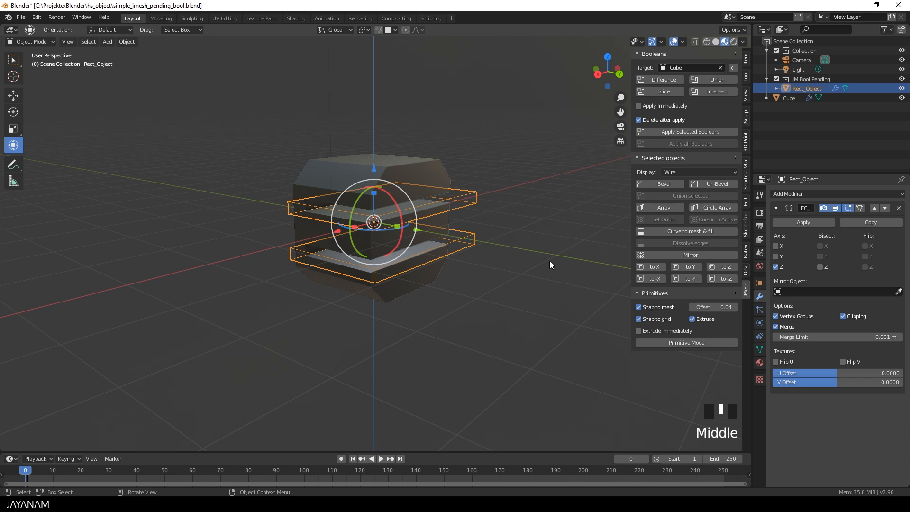
# Step: Apply the pending boolean of Rect_Object to the cube
pyautogui.click(809, 88)
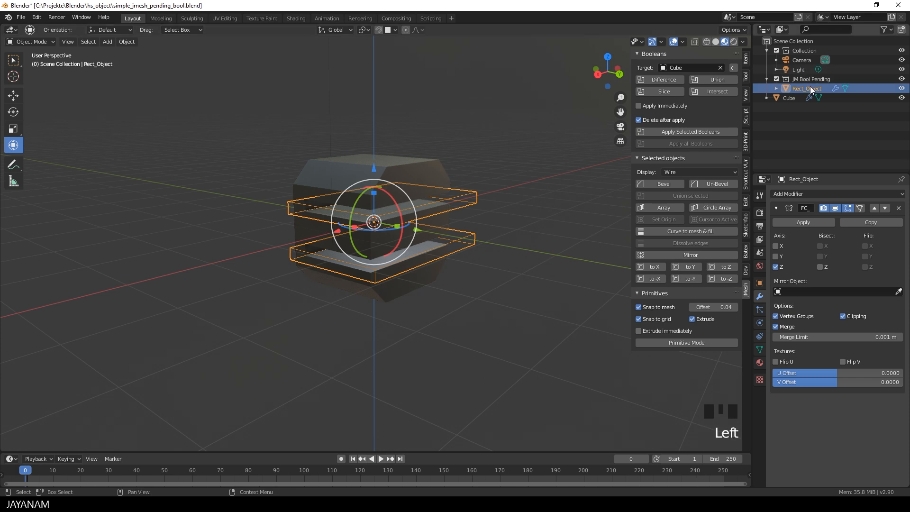
pyautogui.click(697, 132)
pyautogui.moveTo(461, 246); pyautogui.dragTo(457, 270, button='middle')
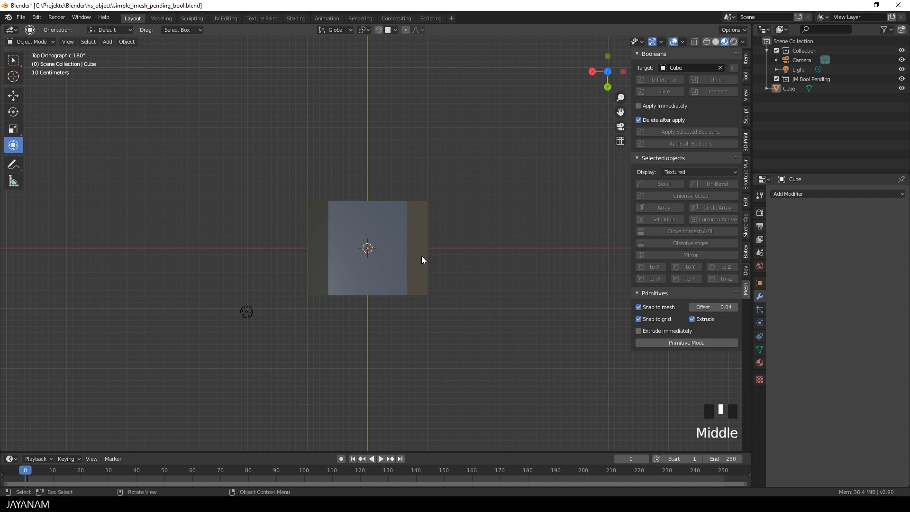
# Step: Draw a 32-segment Circle primitive with Union and a radius of about 0.22 at the cube's centre in the top view
pyautogui.click(655, 343)
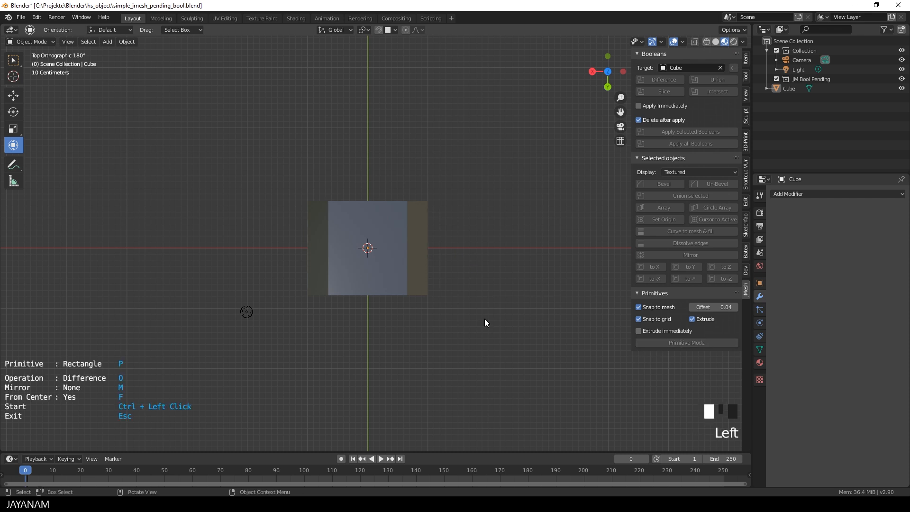
pyautogui.press('p')
pyautogui.press('p')
pyautogui.press('p')
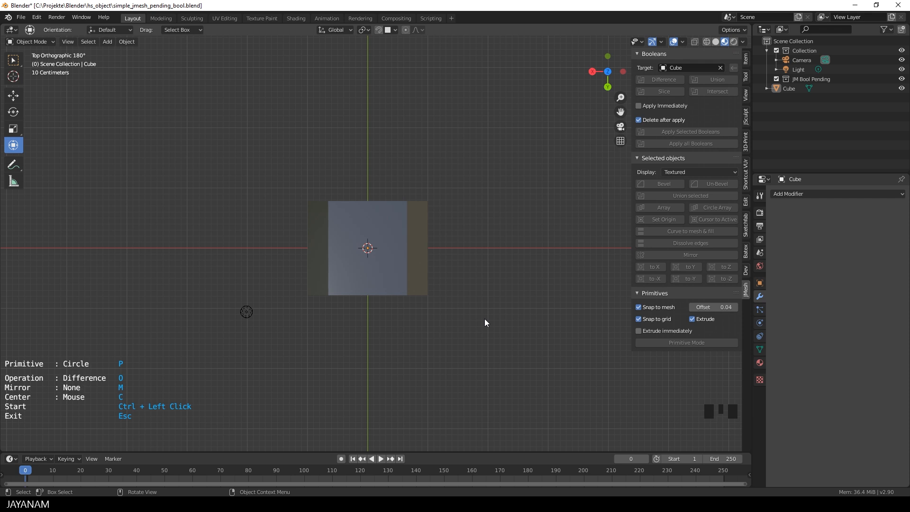
pyautogui.press('o')
pyautogui.scroll(2, 386, 239)
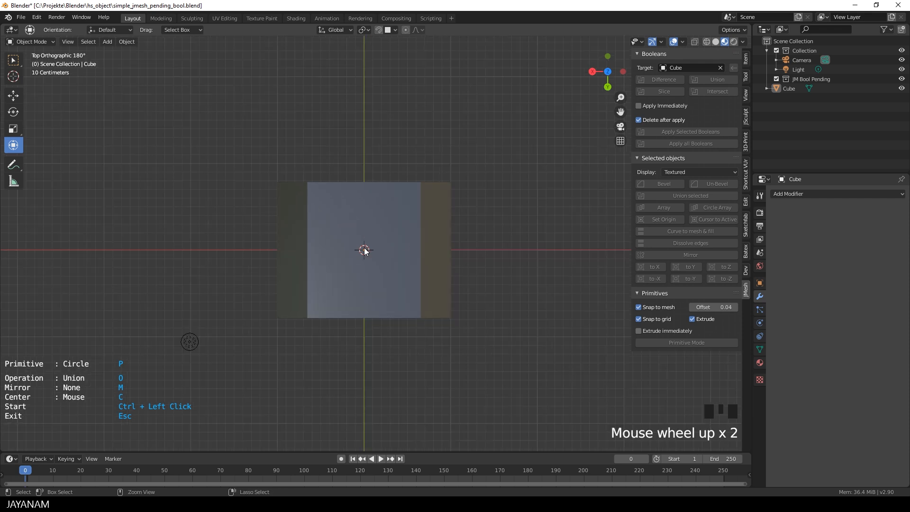
pyautogui.keyDown('ctrl'); pyautogui.click(365, 250); pyautogui.keyUp('ctrl')
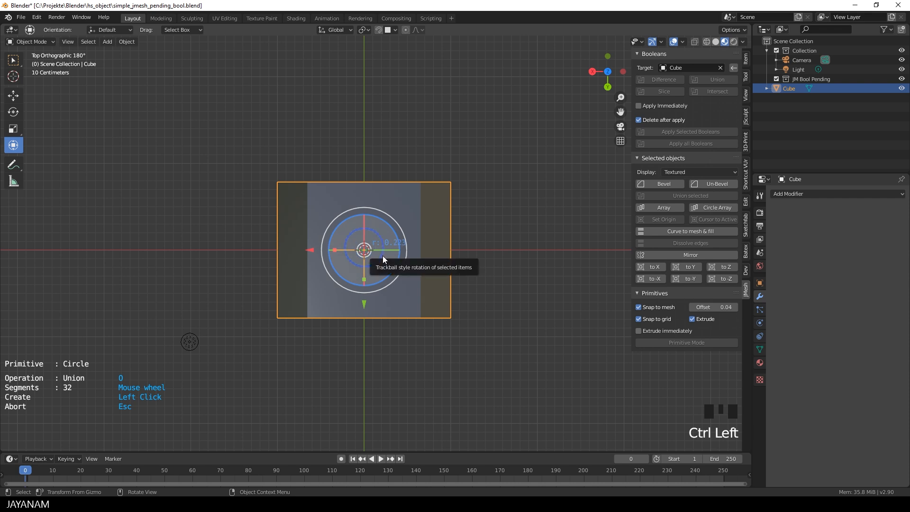
pyautogui.click(382, 255)
# Step: Switch to the selection tool and raise the circle just above the cube's top face in the right view
pyautogui.click(13, 59)
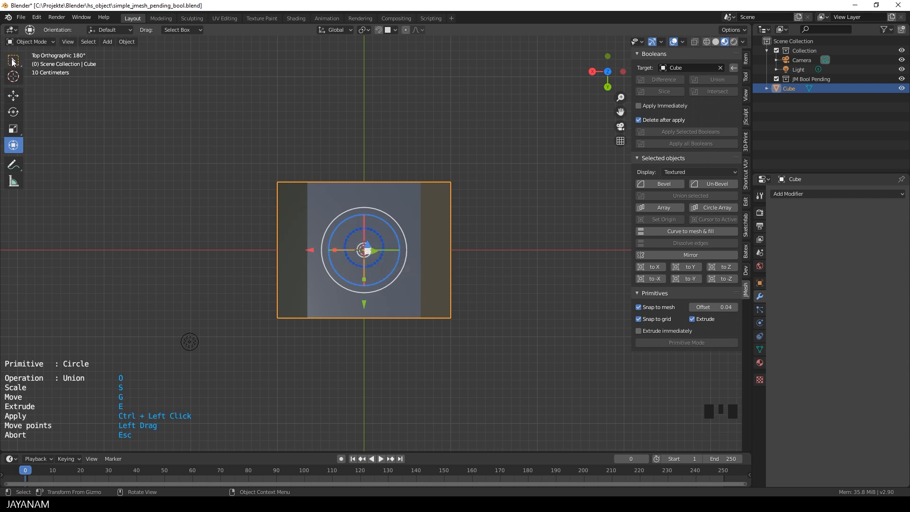
pyautogui.moveTo(402, 257); pyautogui.dragTo(448, 135, button='middle')
pyautogui.moveTo(385, 119); pyautogui.dragTo(384, 101)
# Step: Extrude the circle downward through the cube's full height and apply it as a pending Union boolean
pyautogui.press('e')
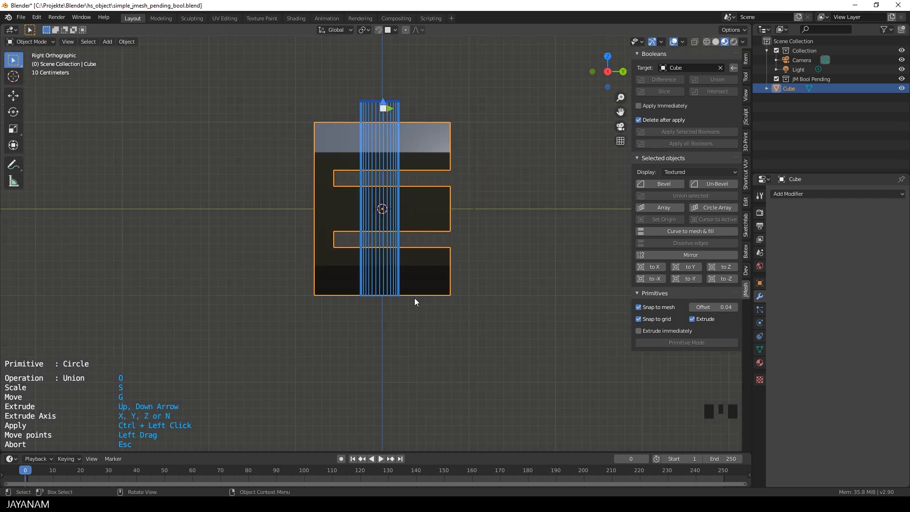
pyautogui.click(417, 318)
pyautogui.scroll(-3, 491, 220)
pyautogui.moveTo(491, 220); pyautogui.dragTo(414, 278, button='middle')
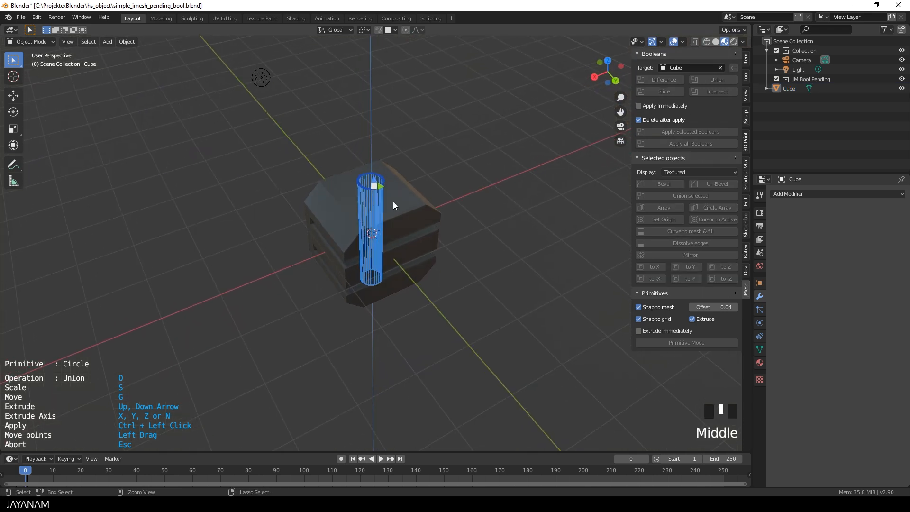
pyautogui.keyDown('ctrl'); pyautogui.click(394, 203); pyautogui.keyUp('ctrl')
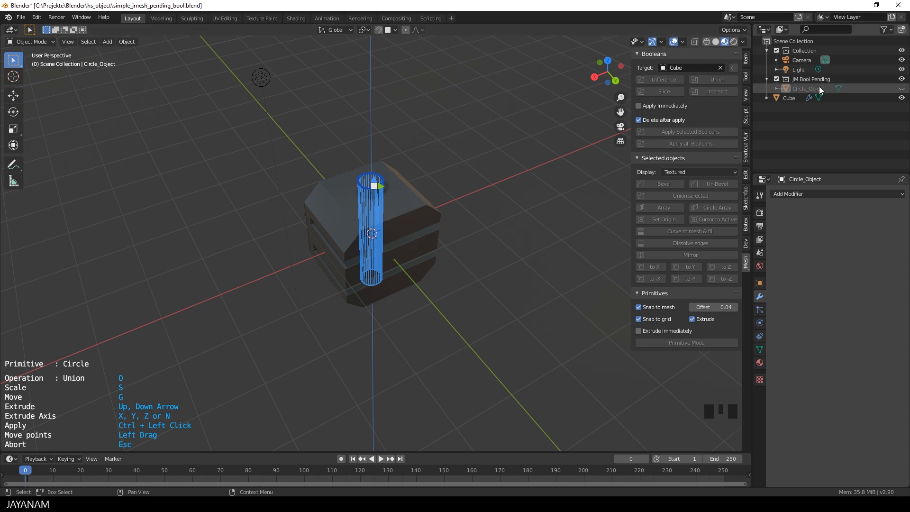
pyautogui.press('Escape')
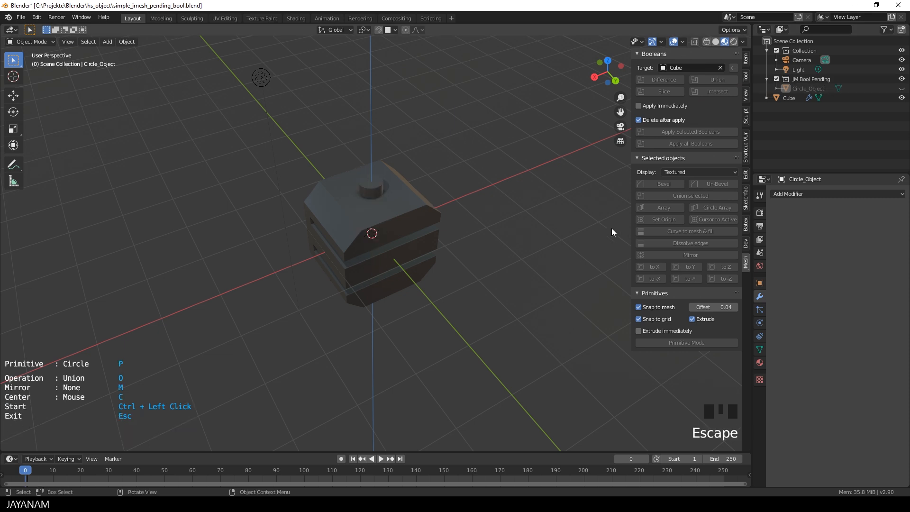
# Step: Unhide and select Circle_Object in the JM Bool Pending collection
pyautogui.click(849, 89)
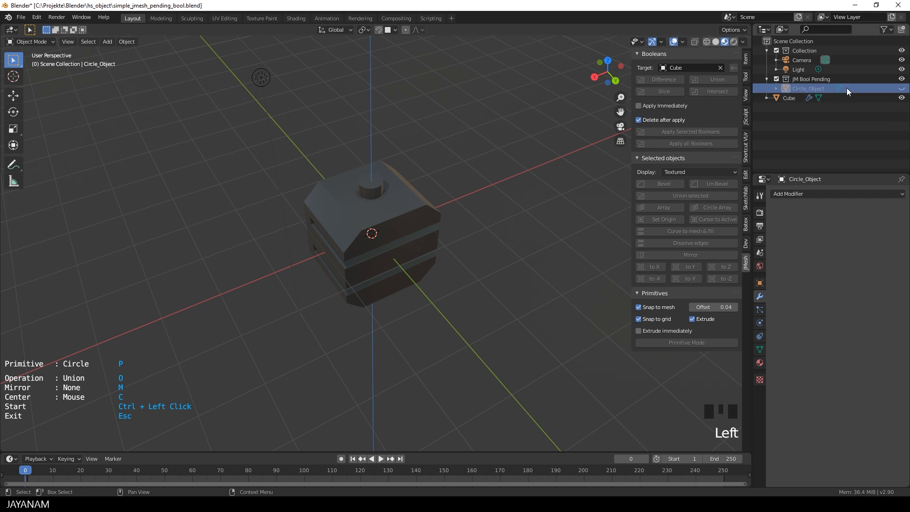
pyautogui.click(902, 88)
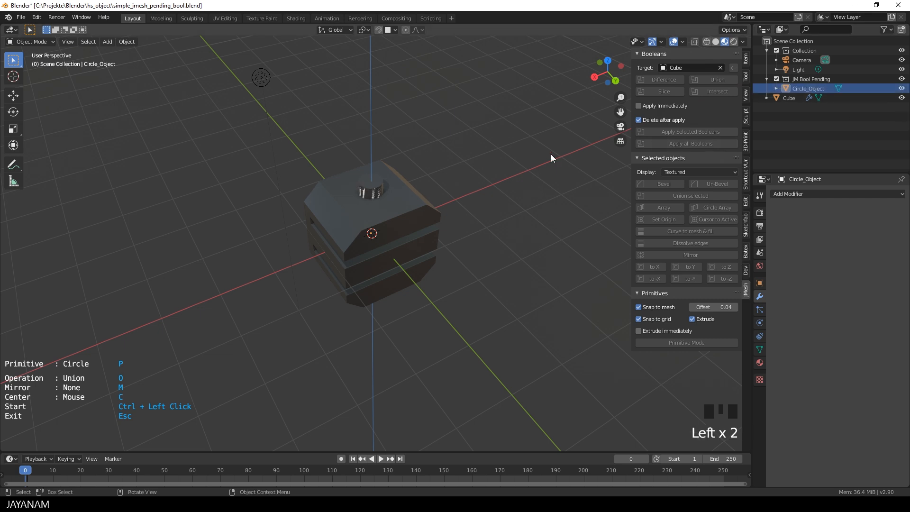
pyautogui.click(798, 87)
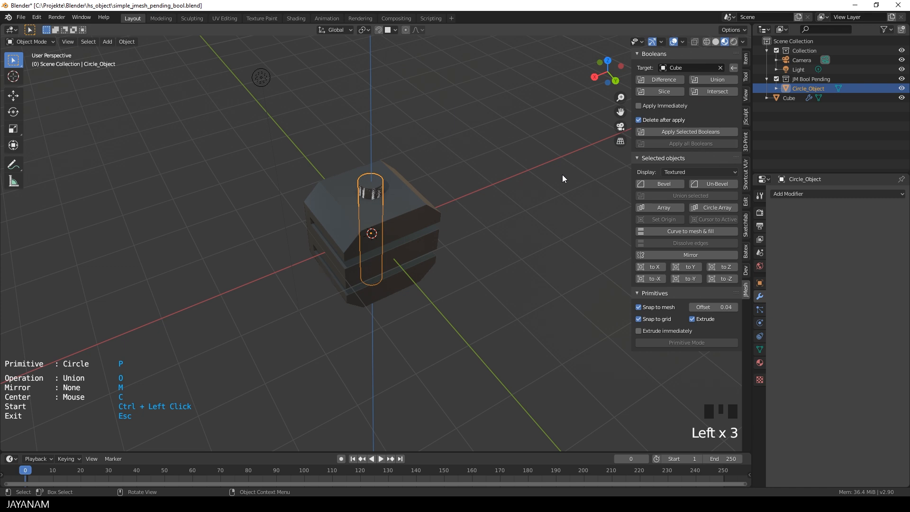
# Step: Scale the cylinder down uniformly in the top view to make it thinner
pyautogui.moveTo(563, 175); pyautogui.dragTo(520, 215, button='middle')
pyautogui.scroll(3, 544, 284)
pyautogui.press('s')
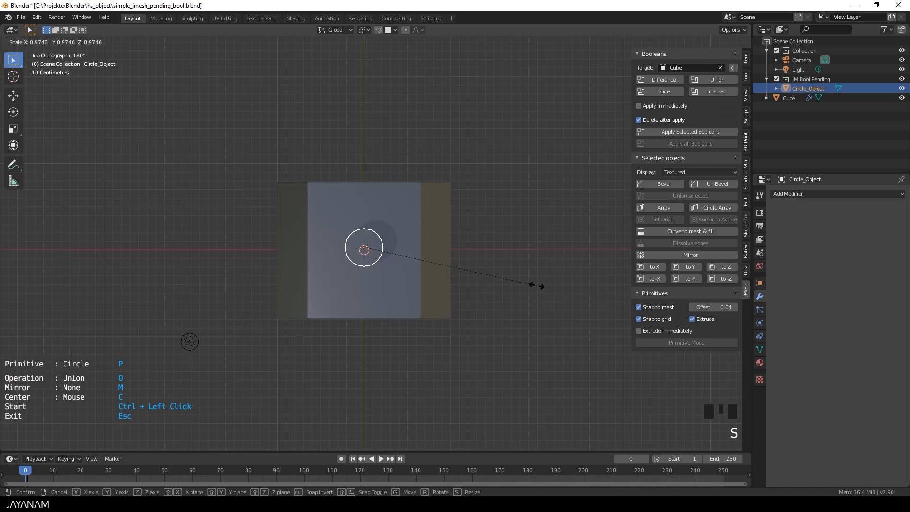
pyautogui.click(478, 281)
# Step: Stretch the cylinder along the Z axis so it protrudes above and below the cube
pyautogui.moveTo(479, 281); pyautogui.dragTo(553, 202, button='middle')
pyautogui.press('s')
pyautogui.press('z')
pyautogui.click(647, 240)
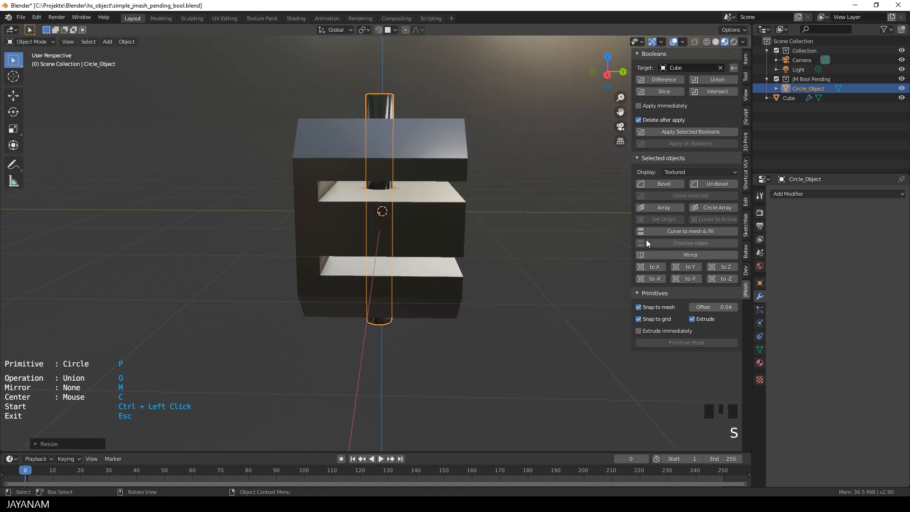
pyautogui.moveTo(532, 153); pyautogui.dragTo(488, 194, button='middle')
pyautogui.scroll(2, 488, 196)
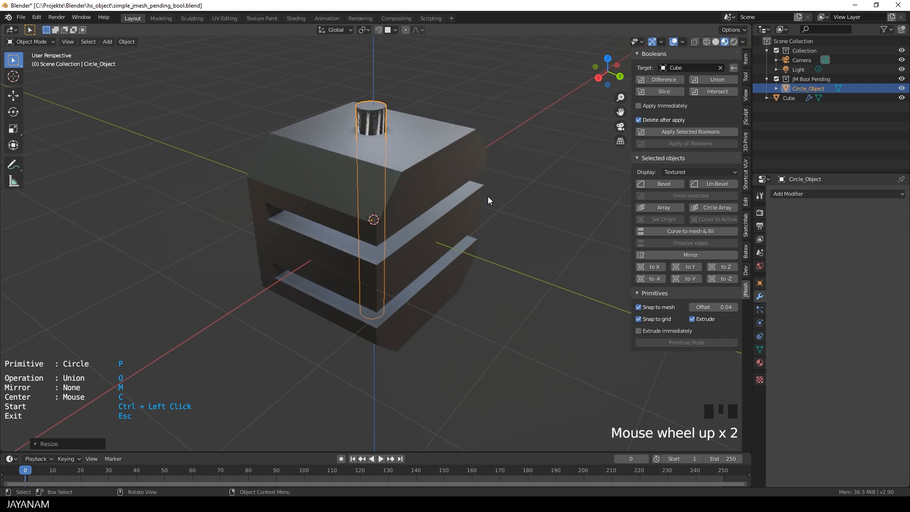
# Step: Exit primitive mode and apply all pending booleans on the cube
pyautogui.press('Escape')
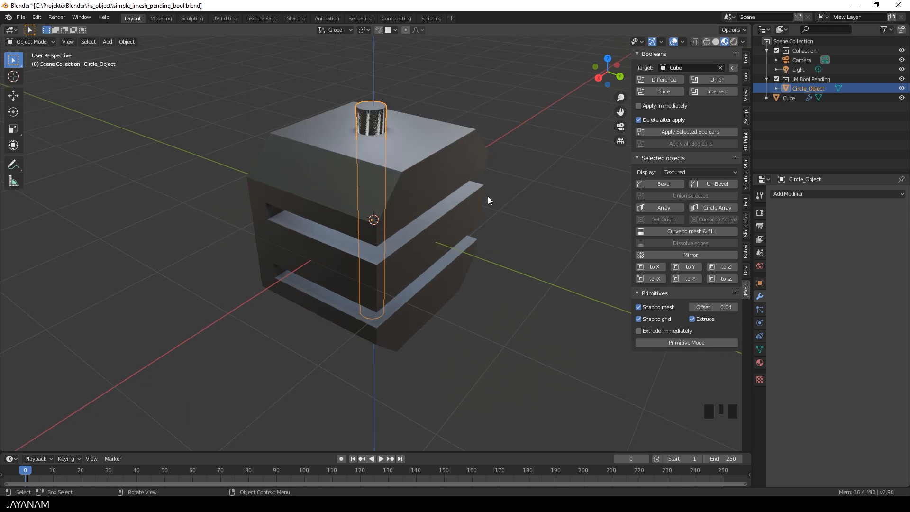
pyautogui.click(436, 150)
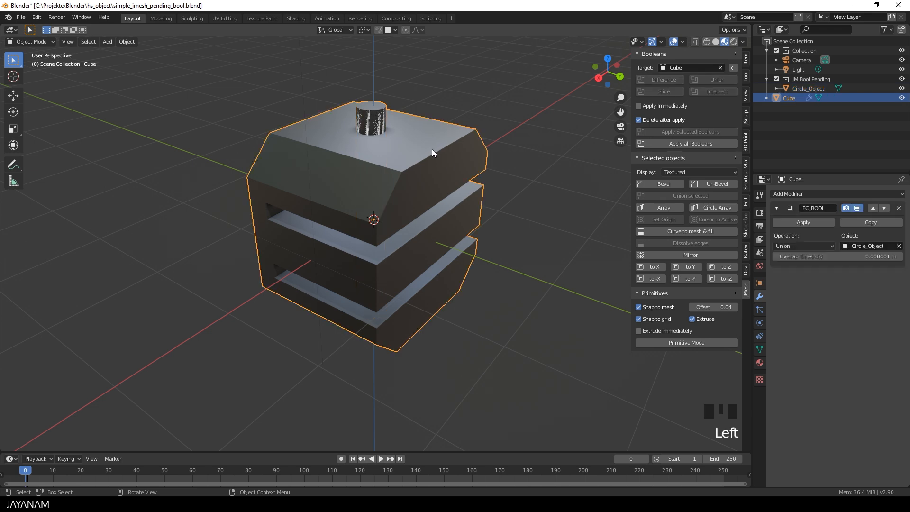
pyautogui.click(693, 142)
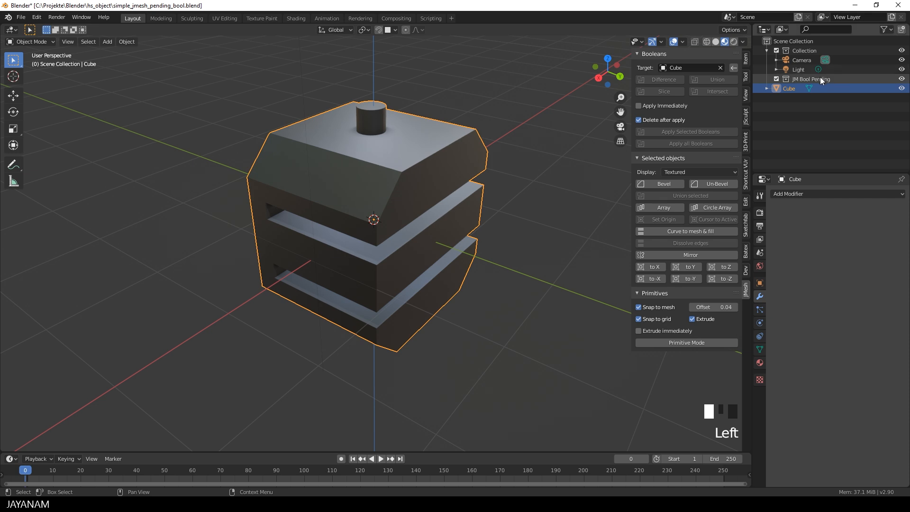
# Step: Add a JMesh bevel to the cube after the cylinder union
pyautogui.moveTo(537, 117); pyautogui.dragTo(497, 130, button='middle')
pyautogui.click(381, 127)
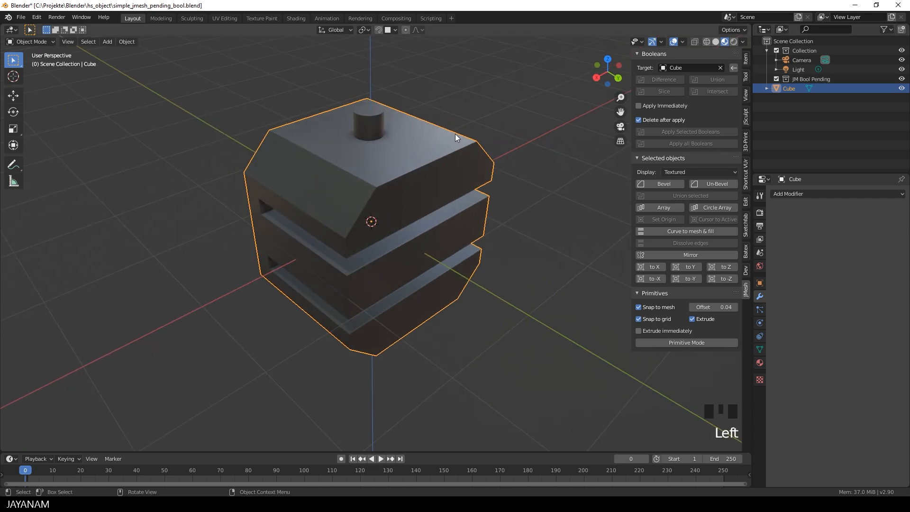
pyautogui.click(650, 181)
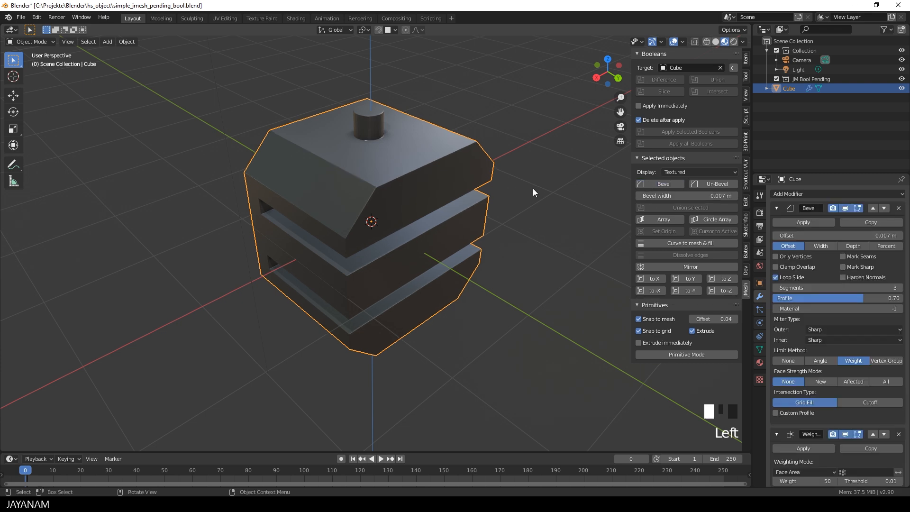
# Step: In the top view, create a pending Difference circle of radius about 0.112 with 32 segments between the cylinder and the cube's edge
pyautogui.moveTo(531, 187); pyautogui.dragTo(434, 218, button='middle')
pyautogui.hotkey('shift', 'ctrl', 'p')
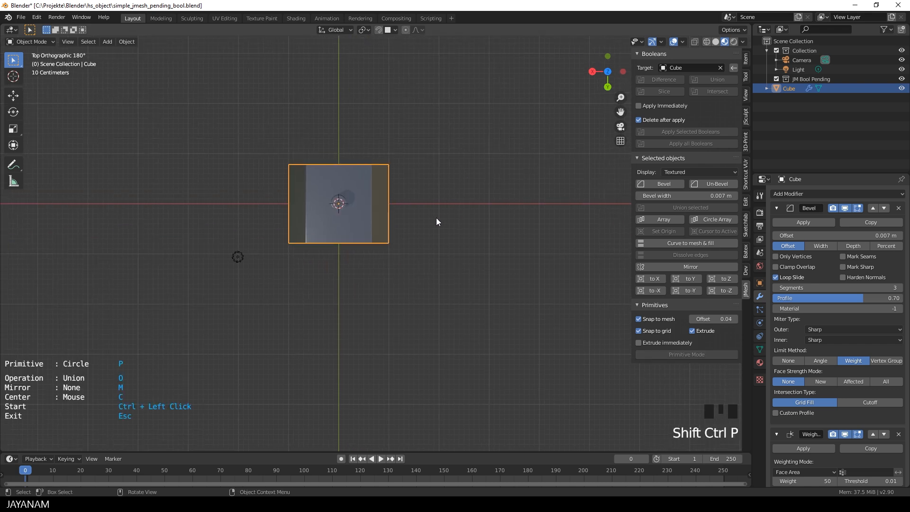
pyautogui.press('o')
pyautogui.press('o')
pyautogui.press('o')
pyautogui.press('o')
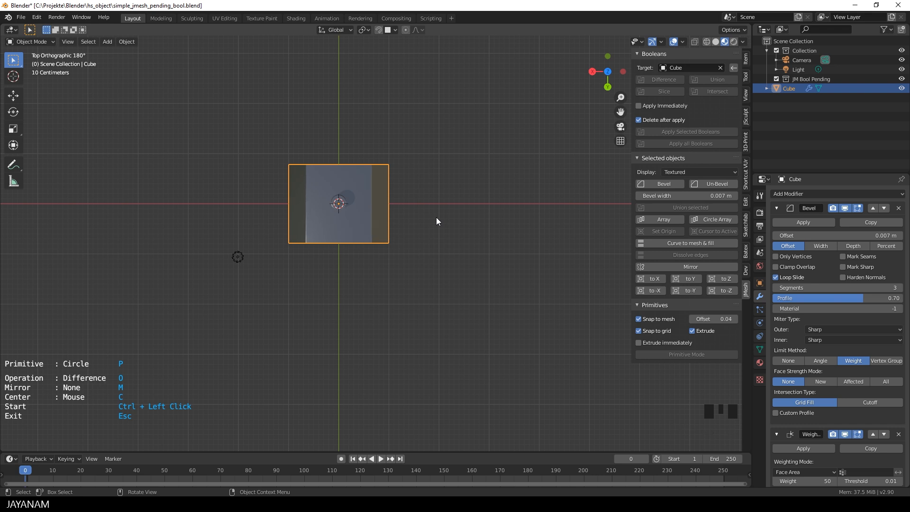
pyautogui.keyDown('shift'); pyautogui.moveTo(436, 218); pyautogui.dragTo(491, 214, button='middle'); pyautogui.keyUp('shift')
pyautogui.scroll(5, 491, 221)
pyautogui.scroll(1, 491, 227)
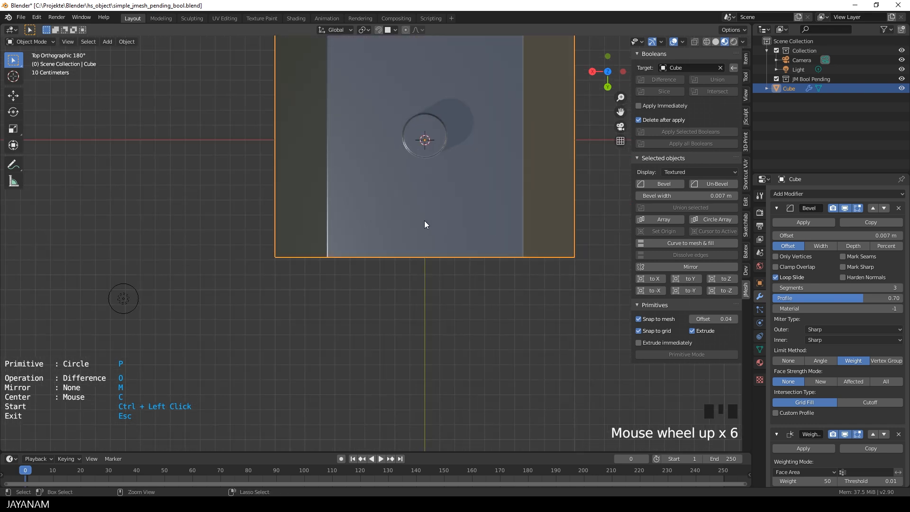
pyautogui.keyDown('ctrl'); pyautogui.click(425, 218); pyautogui.keyUp('ctrl')
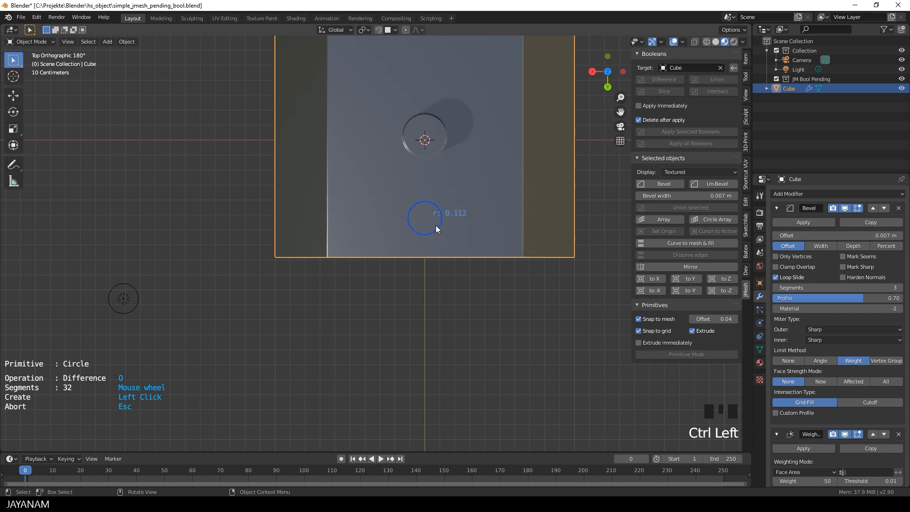
pyautogui.click(436, 225)
pyautogui.scroll(-3, 475, 238)
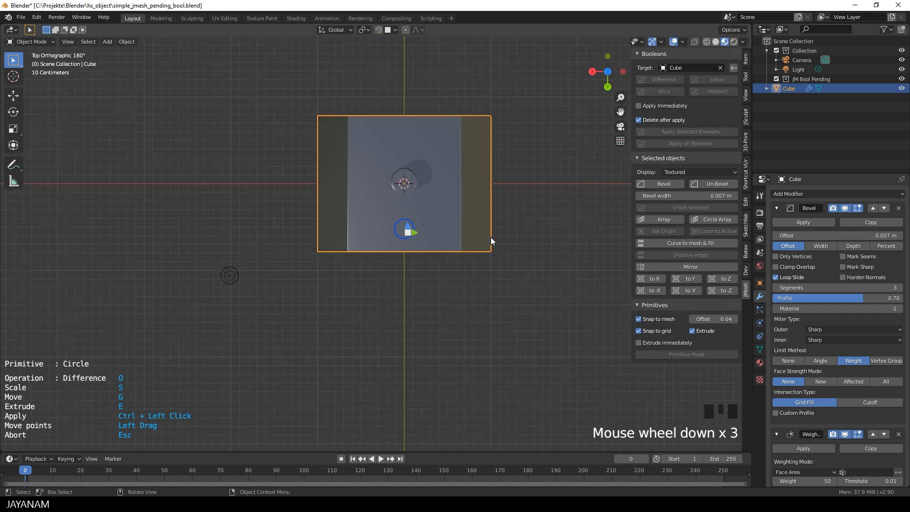
pyautogui.keyDown('ctrl'); pyautogui.click(435, 219); pyautogui.keyUp('ctrl')
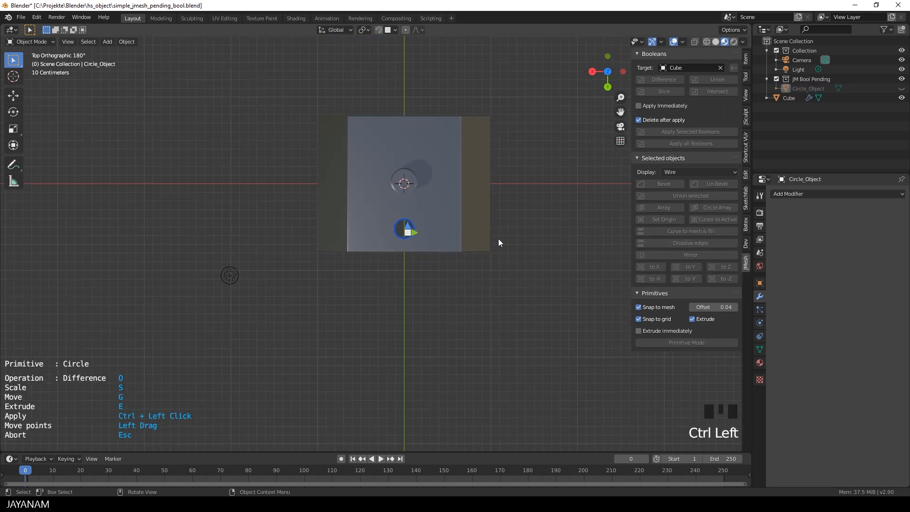
# Step: Draw a Slice rectangle from its center in the top view, overlapping the cube's edge opposite the round hole
pyautogui.moveTo(499, 240)
pyautogui.mouseDown(button='middle')
pyautogui.moveTo(514, 238)
pyautogui.moveTo(544, 187)
pyautogui.moveTo(531, 174)
pyautogui.moveTo(510, 189)
pyautogui.moveTo(545, 123)
pyautogui.moveTo(521, 209)
pyautogui.moveTo(509, 197)
pyautogui.moveTo(485, 237)
pyautogui.mouseUp(button='middle')
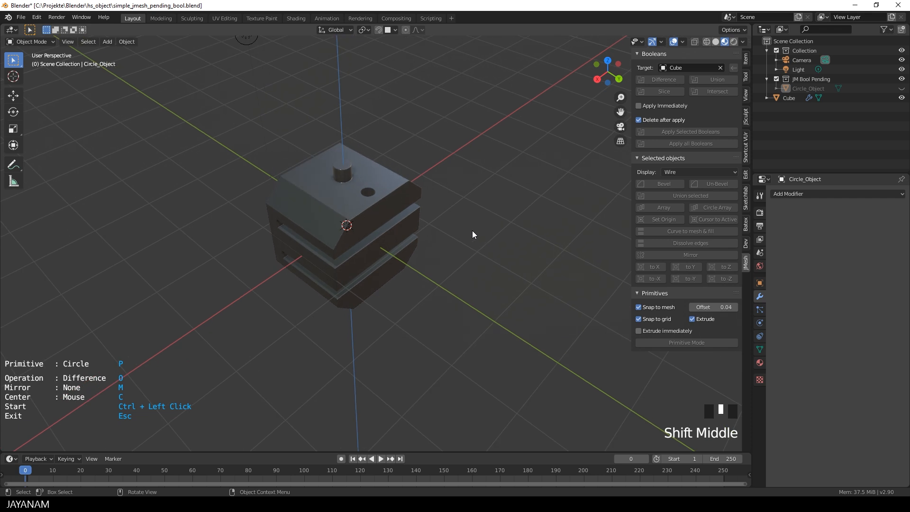
pyautogui.moveTo(229, 264); pyautogui.dragTo(435, 246, button='middle')
pyautogui.scroll(4, 434, 249)
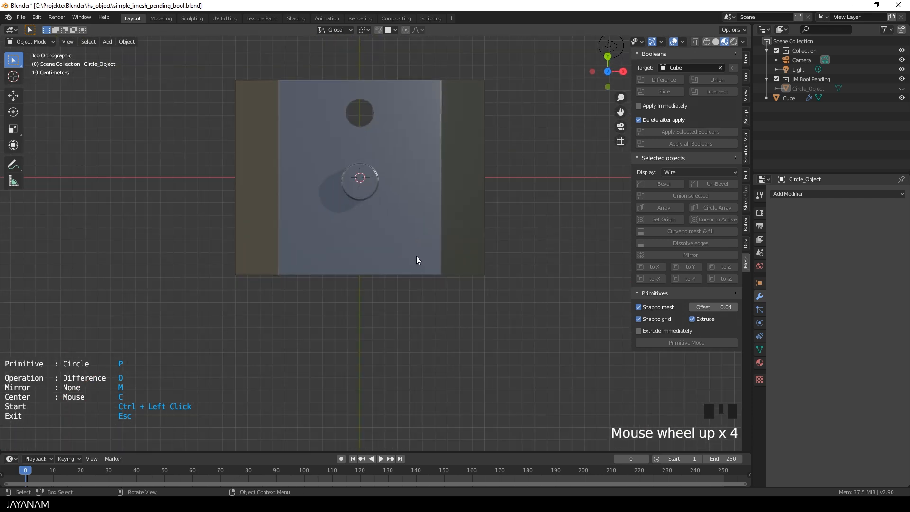
pyautogui.press('p')
pyautogui.press('o')
pyautogui.press('o')
pyautogui.press('o')
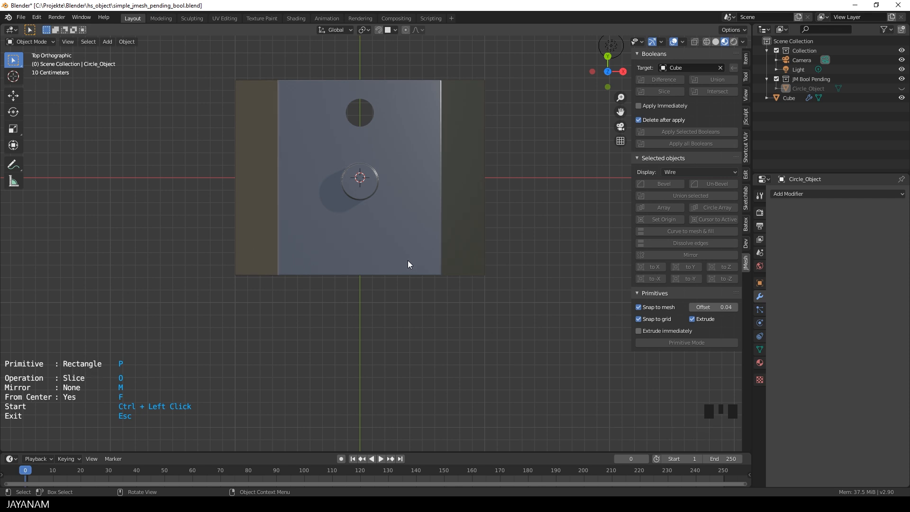
pyautogui.keyDown('ctrl'); pyautogui.click(360, 261); pyautogui.keyUp('ctrl')
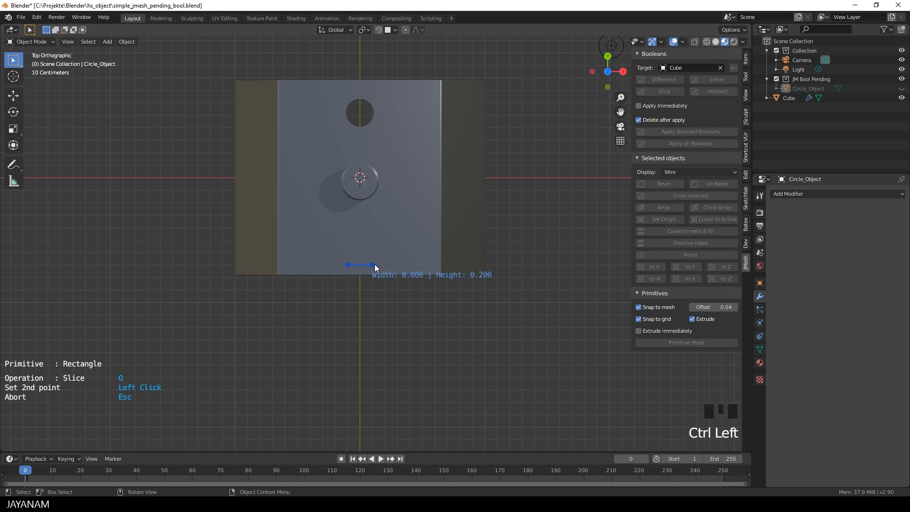
pyautogui.click(392, 283)
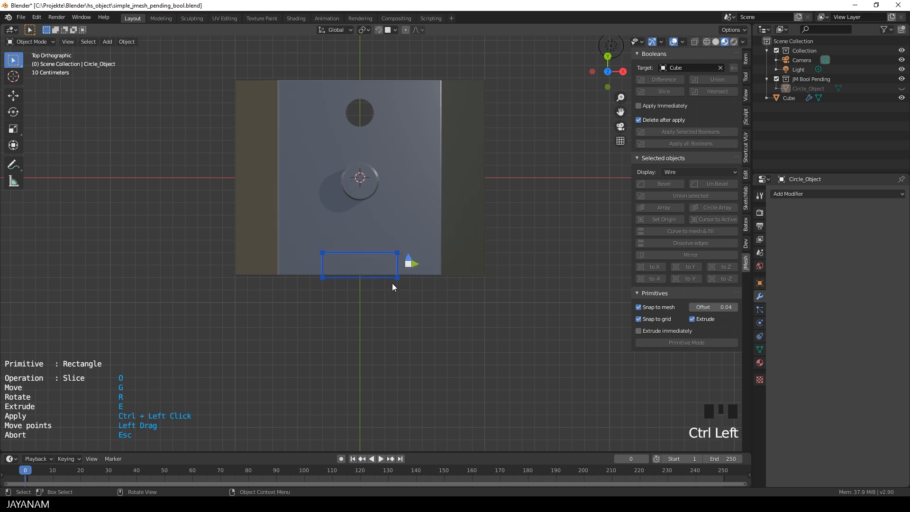
# Step: Extrude the slice rectangle partway down into the cube and apply it as a pending slice
pyautogui.scroll(-3, 458, 283)
pyautogui.moveTo(459, 283); pyautogui.dragTo(405, 203, button='middle')
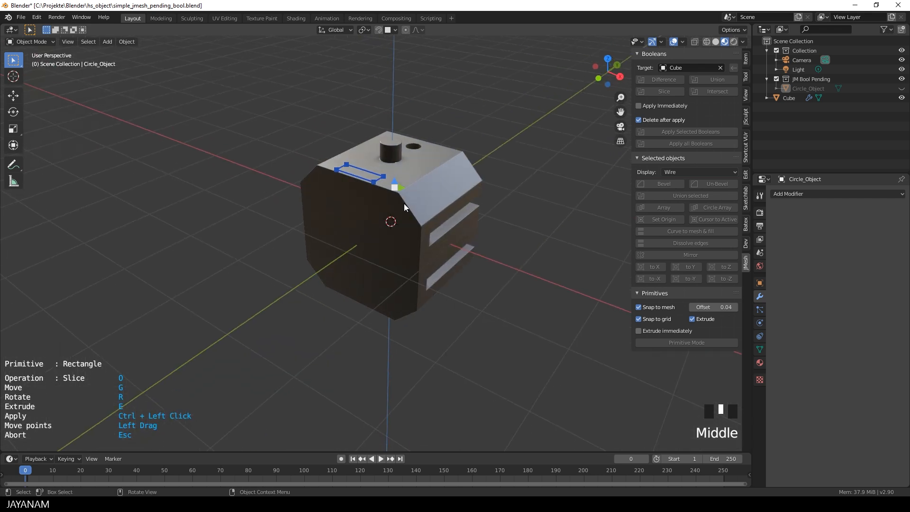
pyautogui.press('e')
pyautogui.click(404, 221)
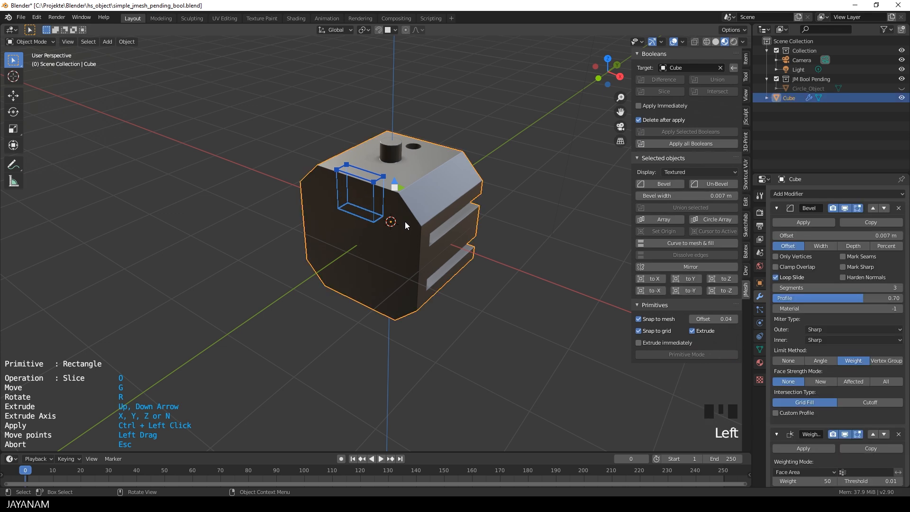
pyautogui.keyDown('ctrl'); pyautogui.click(391, 248); pyautogui.keyUp('ctrl')
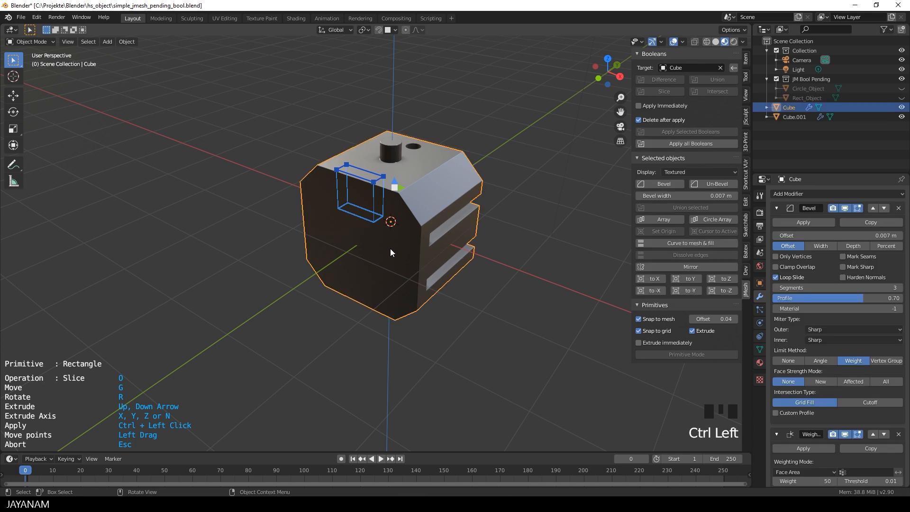
pyautogui.middleClick(391, 234)
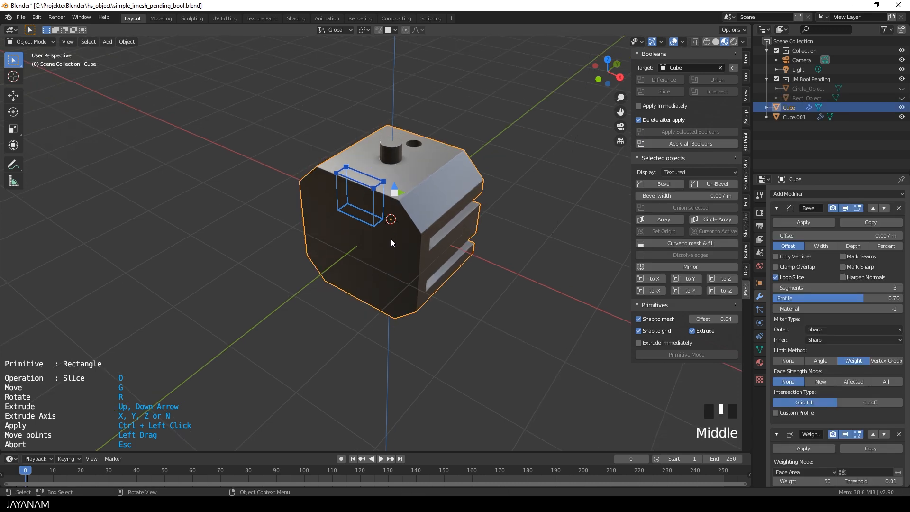
pyautogui.scroll(2, 394, 240)
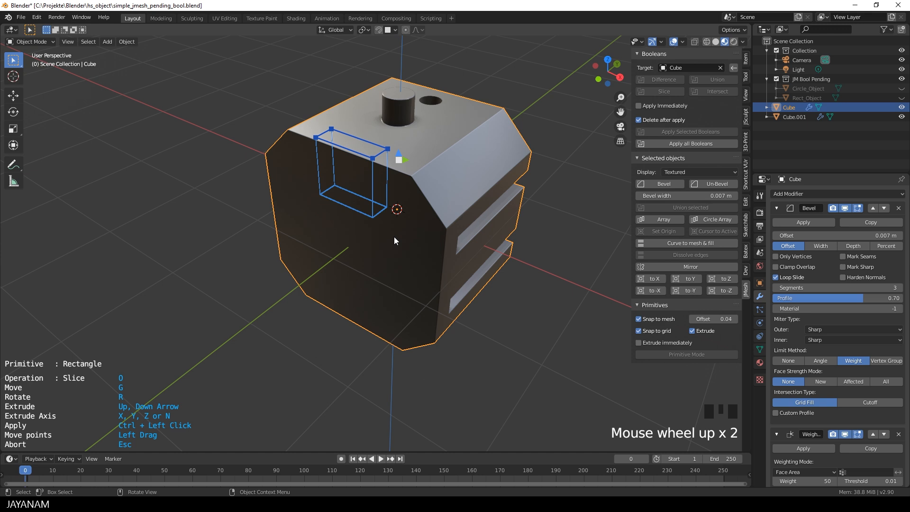
pyautogui.press('Escape')
# Step: Assign the existing material named Material to the sliced piece Cube.001
pyautogui.click(362, 169)
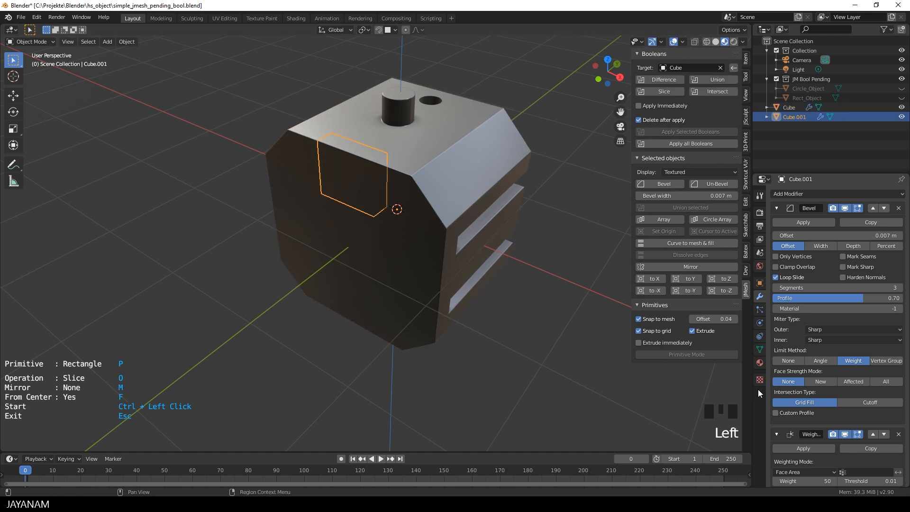
pyautogui.click(760, 363)
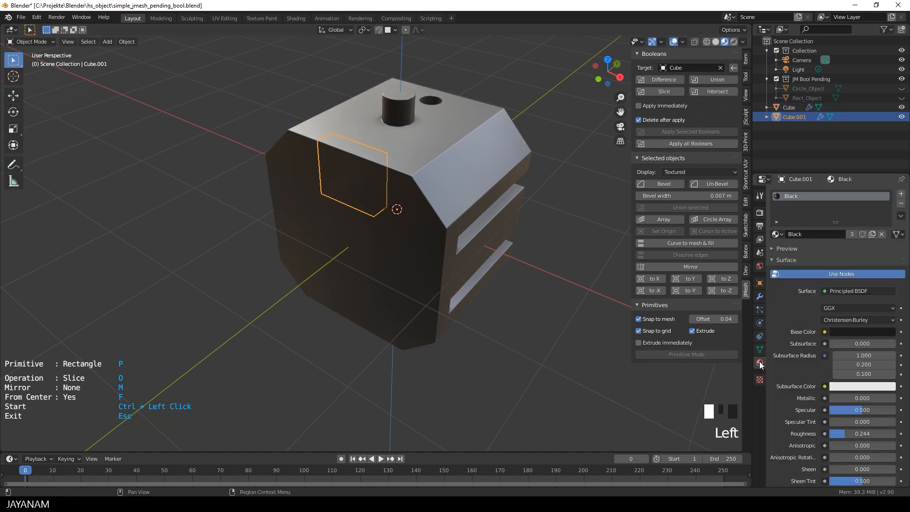
pyautogui.click(781, 232)
pyautogui.click(788, 258)
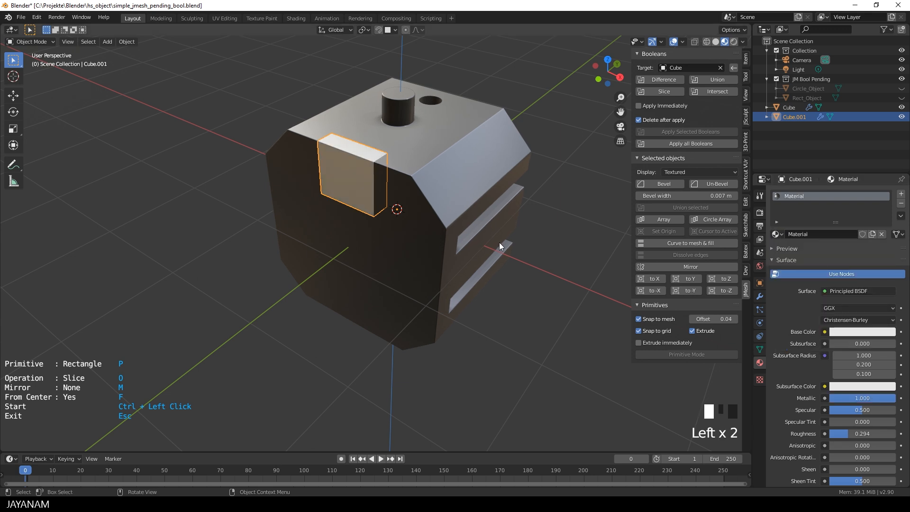
# Step: Unhide and select Rect_Object in the JM Bool Pending collection and try moving it across the cube
pyautogui.click(807, 97)
pyautogui.moveTo(604, 184); pyautogui.dragTo(375, 166, button='middle')
pyautogui.click(373, 166)
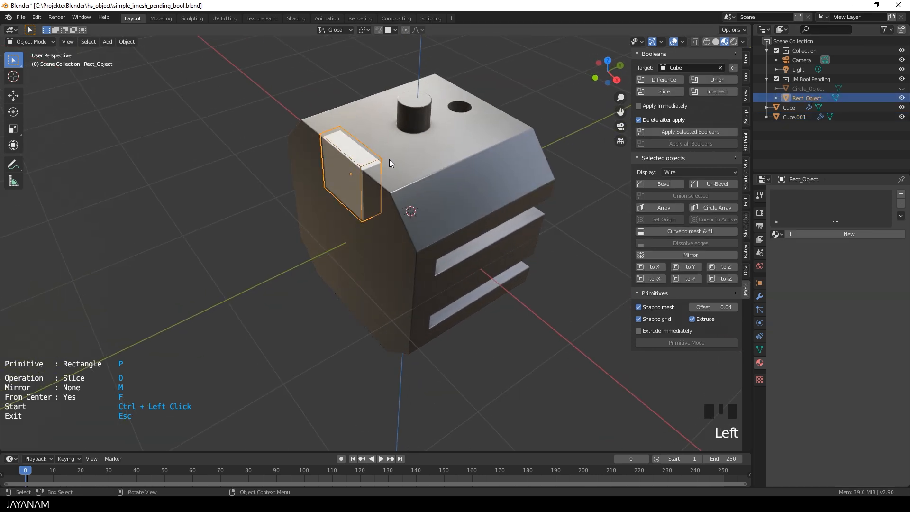
pyautogui.press('g')
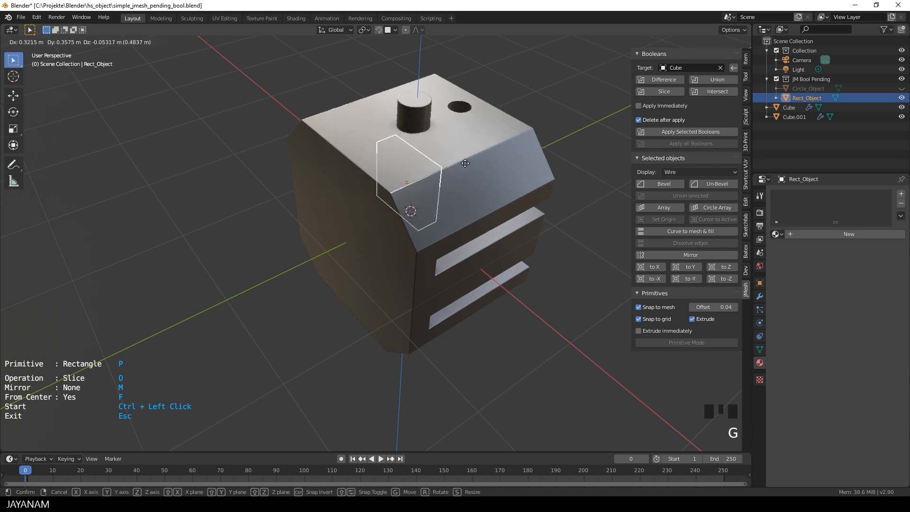
pyautogui.click(412, 151)
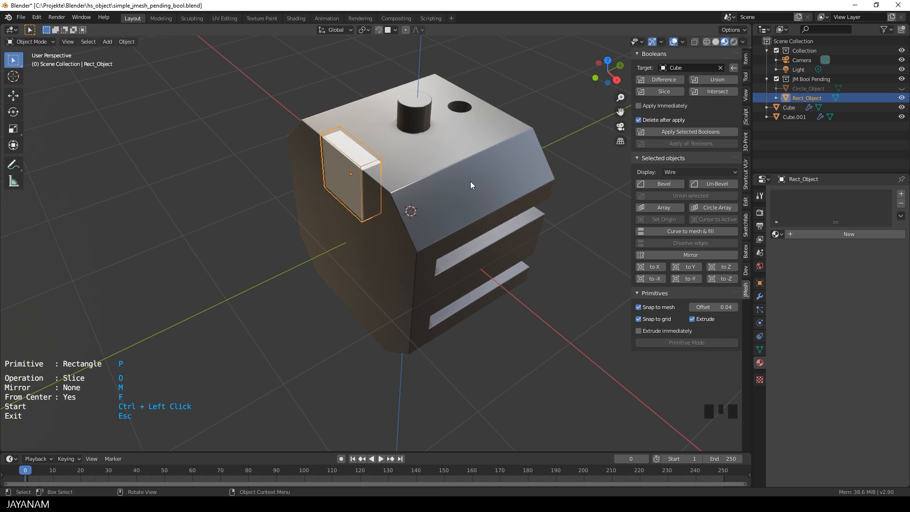
# Step: Apply the selected Rect_Object boolean and all remaining pending booleans on the cube
pyautogui.click(690, 131)
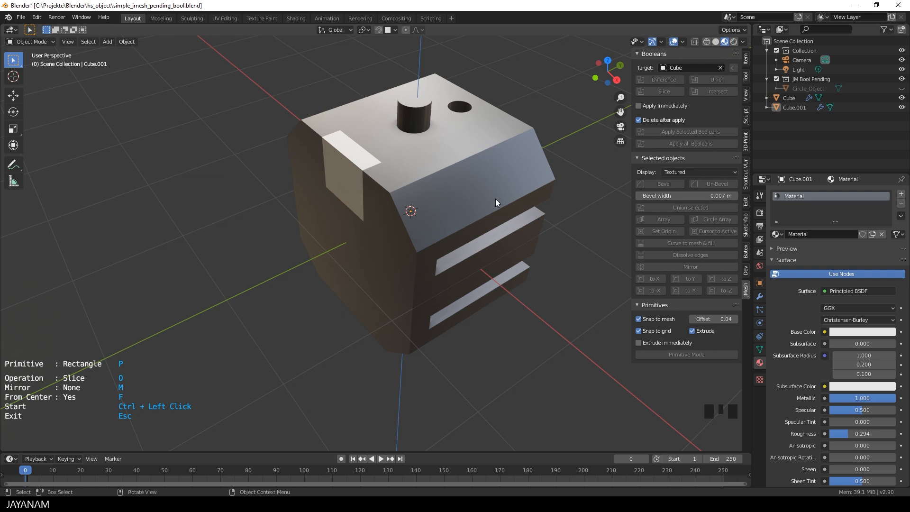
pyautogui.click(452, 154)
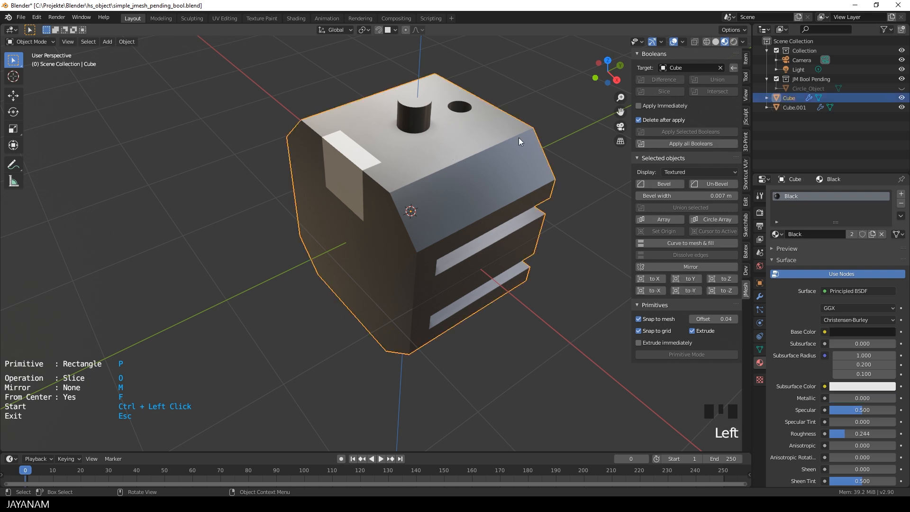
pyautogui.click(685, 143)
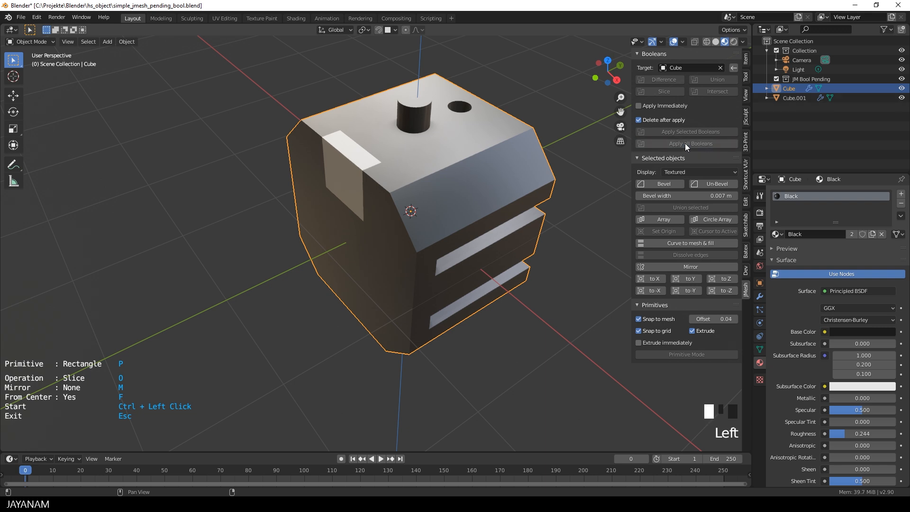
# Step: Bevel the exposed edges of the sliced piece Cube.001 slightly in Edit Mode and return to Object Mode
pyautogui.click(356, 163)
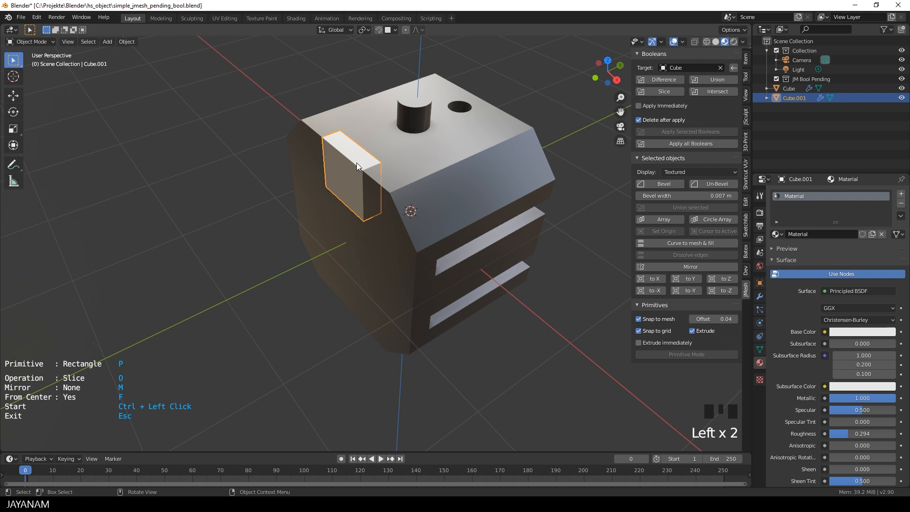
pyautogui.press('Tab')
pyautogui.click(371, 159)
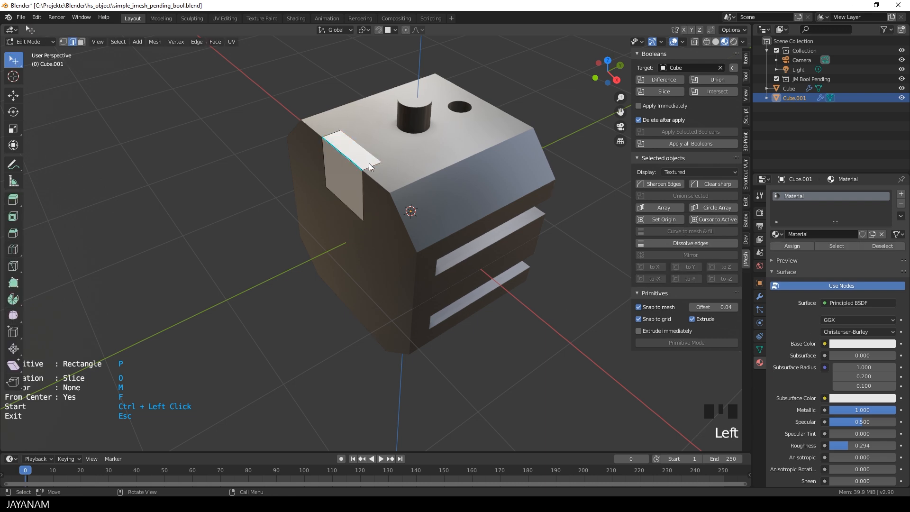
pyautogui.click(365, 150)
pyautogui.keyDown('shift'); pyautogui.click(351, 212); pyautogui.keyUp('shift')
pyautogui.hotkey('ctrl', 'b')
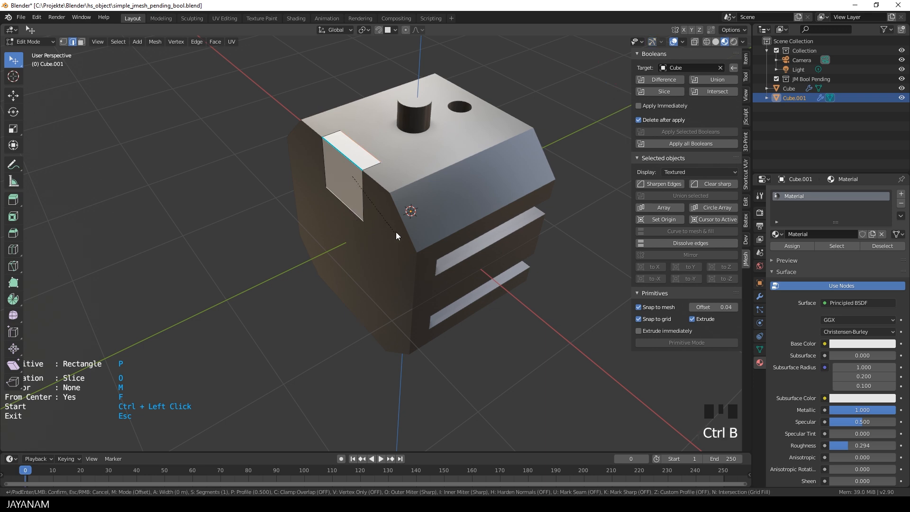
pyautogui.click(400, 232)
pyautogui.press('Tab')
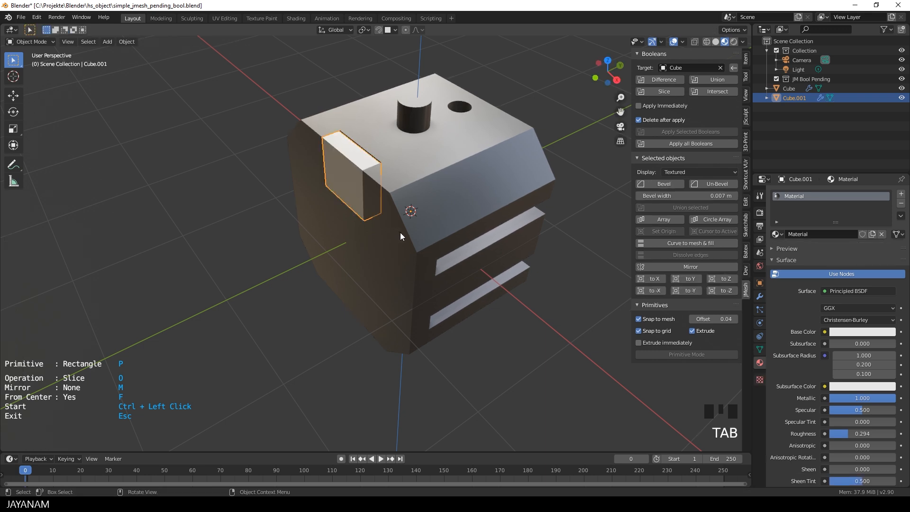
# Step: Reapply the JMesh bevel to the sliced piece Cube.001 and to the main cube
pyautogui.click(673, 185)
pyautogui.moveTo(559, 188); pyautogui.dragTo(479, 199, button='middle')
pyautogui.click(531, 205)
pyautogui.click(675, 184)
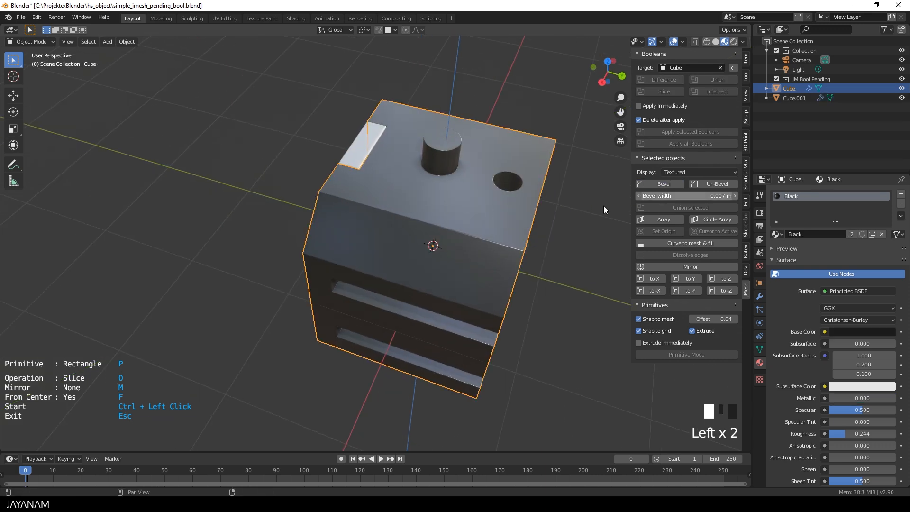
# Step: Inset the uppermost and lowermost faces on the cube's slotted side beside the round hole by about 0.07
pyautogui.scroll(-4, 546, 226)
pyautogui.moveTo(545, 223); pyautogui.dragTo(511, 215, button='middle')
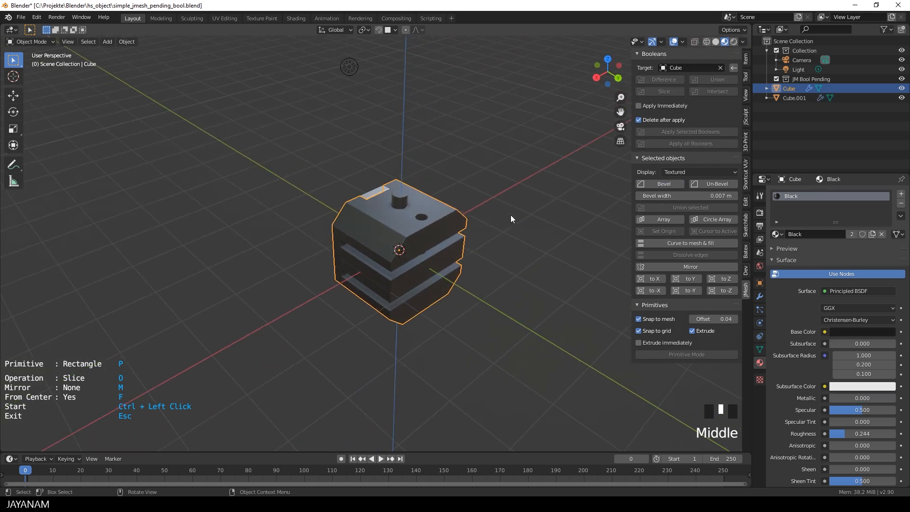
pyautogui.scroll(2, 500, 232)
pyautogui.moveTo(490, 249); pyautogui.dragTo(471, 240, button='middle')
pyautogui.press('Tab')
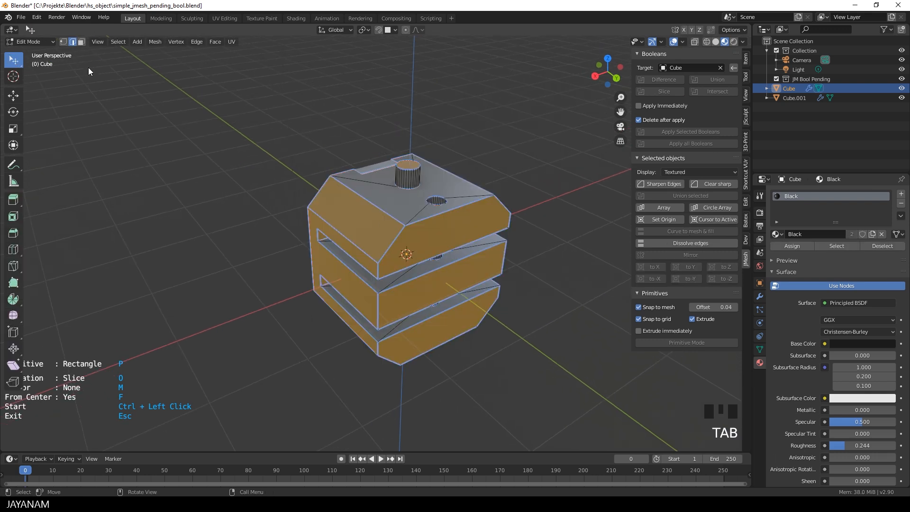
pyautogui.click(81, 41)
pyautogui.click(450, 231)
pyautogui.keyDown('shift'); pyautogui.click(469, 334); pyautogui.keyUp('shift')
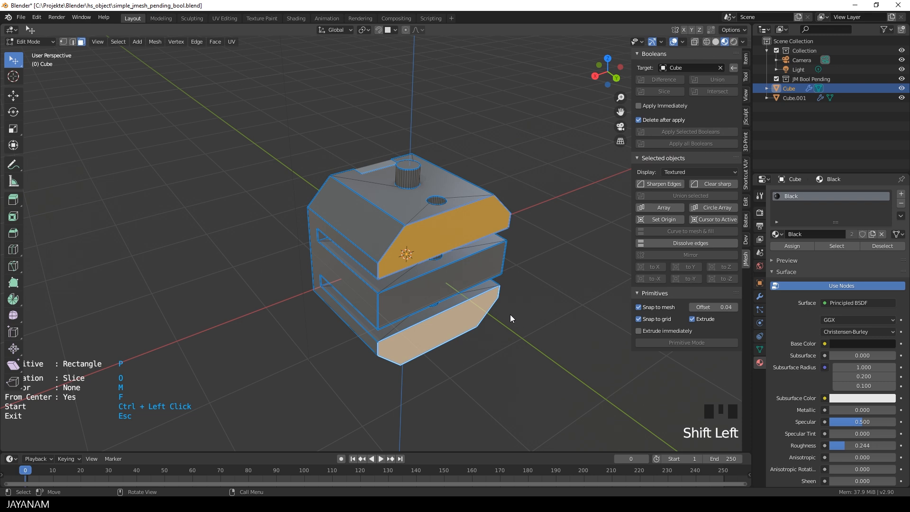
pyautogui.press('i')
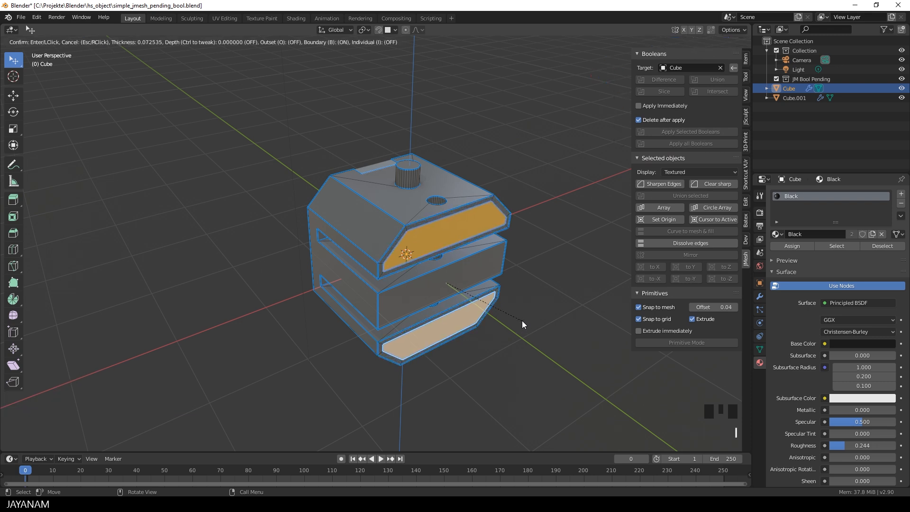
pyautogui.click(522, 320)
# Step: Extrude the two inset faces inward to form recesses and return to Object Mode
pyautogui.press('e')
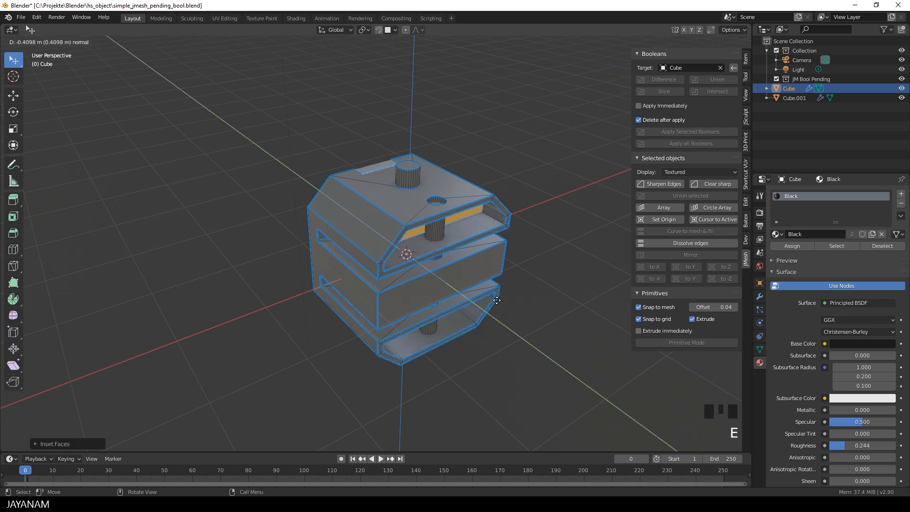
pyautogui.click(476, 283)
pyautogui.scroll(-3, 491, 299)
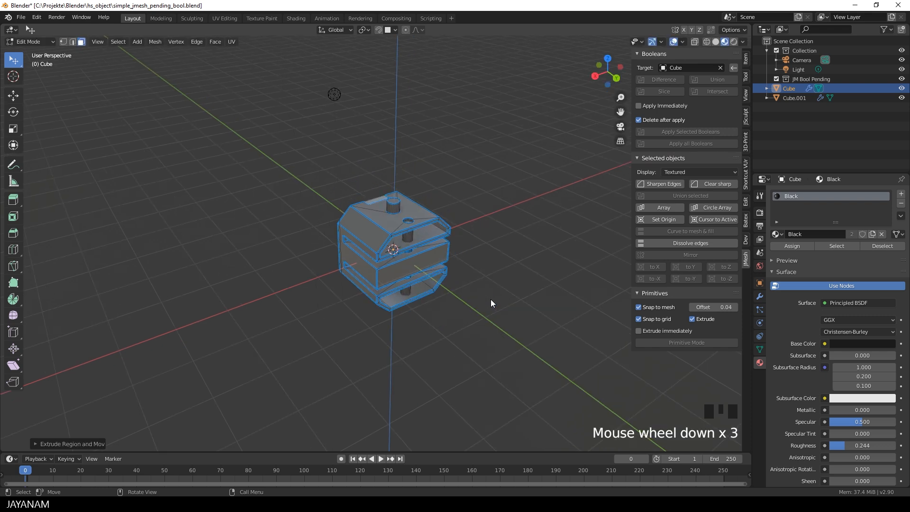
pyautogui.keyDown('shift'); pyautogui.moveTo(491, 300); pyautogui.dragTo(462, 243, button='middle'); pyautogui.keyUp('shift')
pyautogui.scroll(3, 513, 252)
pyautogui.press('Tab')
pyautogui.keyDown('shift'); pyautogui.moveTo(519, 238); pyautogui.dragTo(382, 275, button='middle'); pyautogui.keyUp('shift')
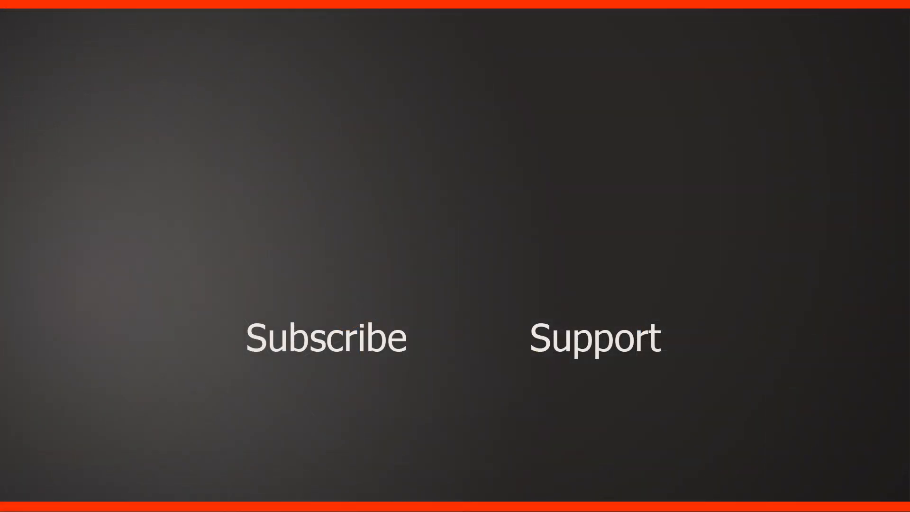